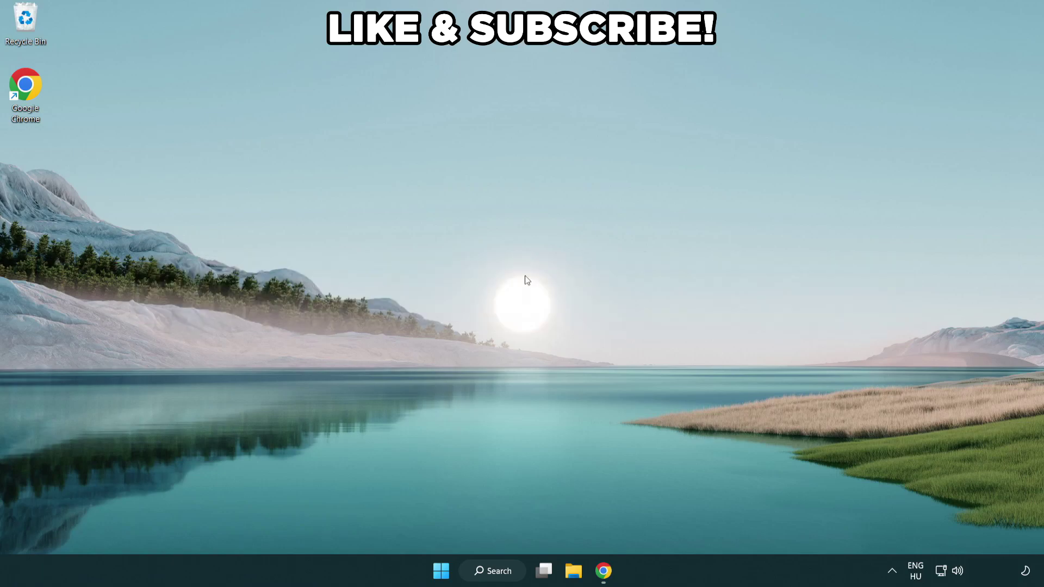
Search Windows for 'edit power plan'
{"action": "left_click", "coordinate": [506, 570]}
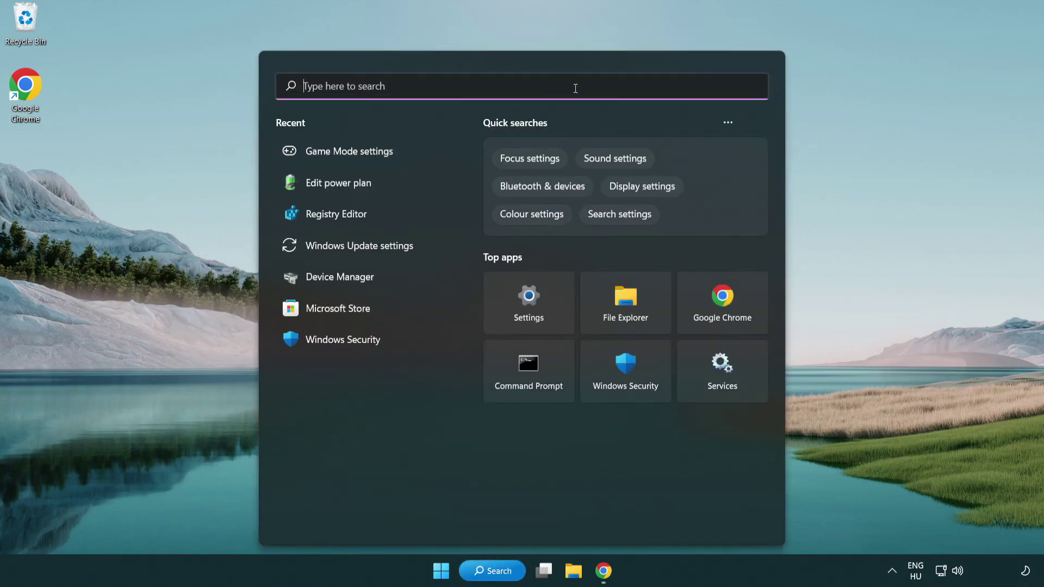
{"action": "type", "text": "edit power "}
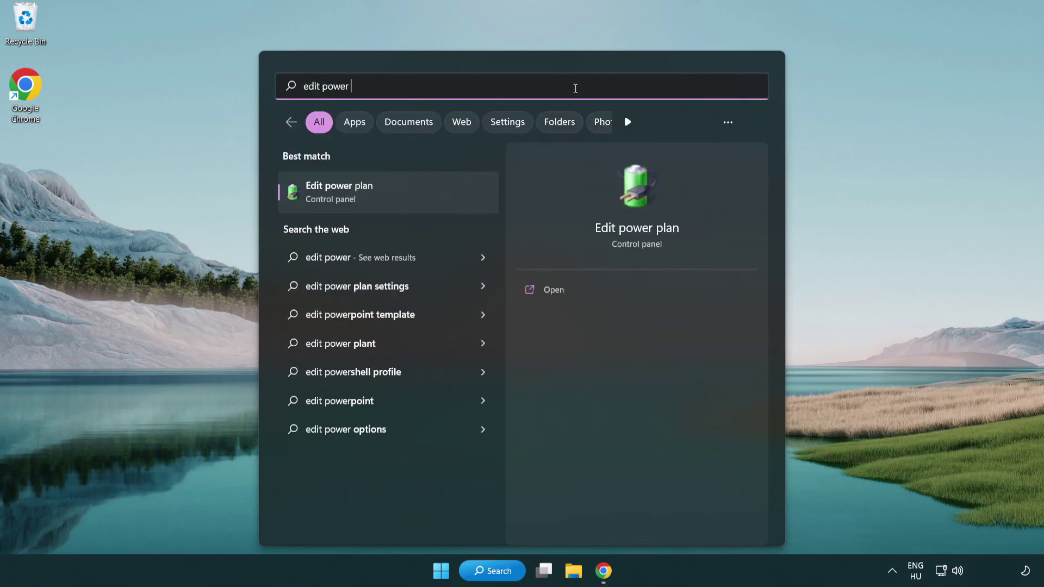
{"action": "type", "text": "plan"}
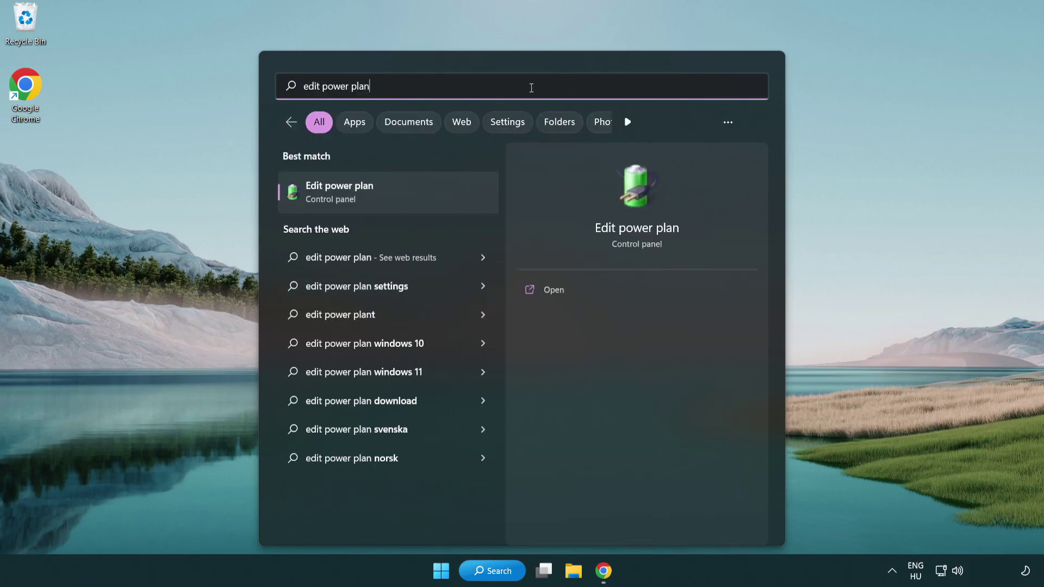
Make High performance the active power plan, then search Windows for 'device manager'
{"action": "left_click", "coordinate": [392, 194]}
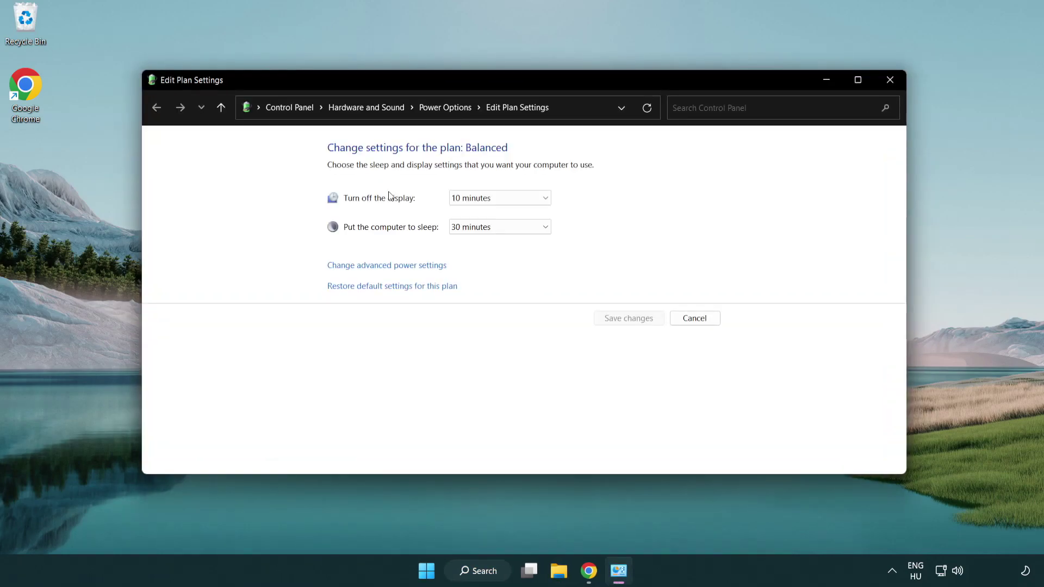
{"action": "left_click", "coordinate": [454, 118]}
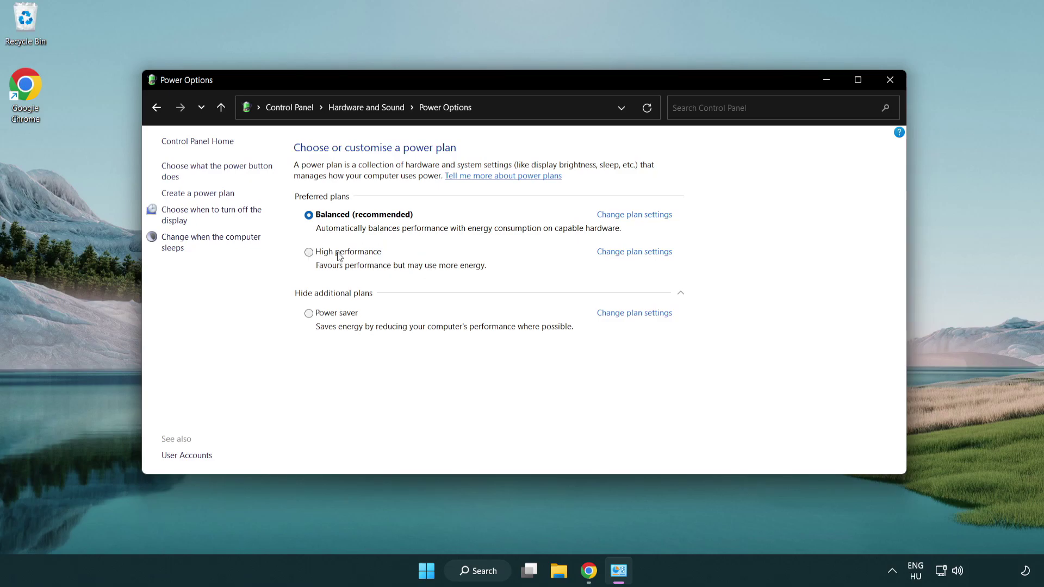
{"action": "left_click", "coordinate": [309, 254]}
{"action": "left_click", "coordinate": [889, 81]}
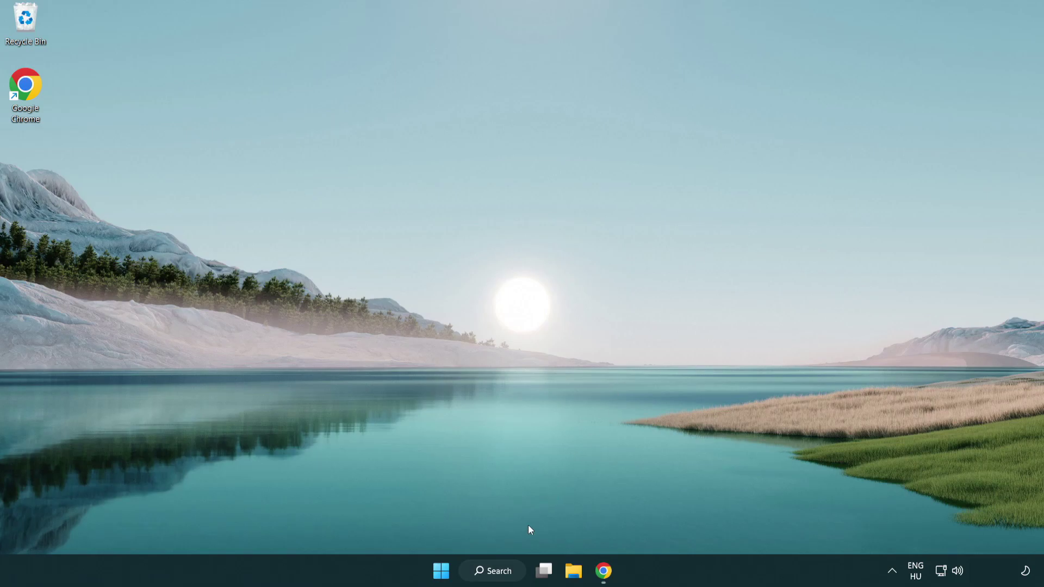
{"action": "left_click", "coordinate": [506, 571]}
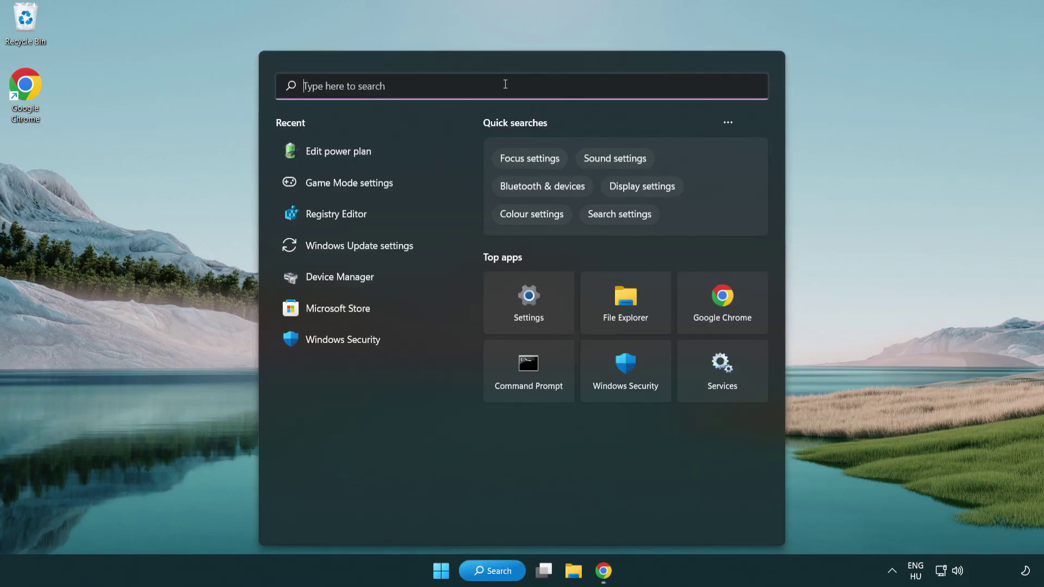
{"action": "type", "text": "device manager"}
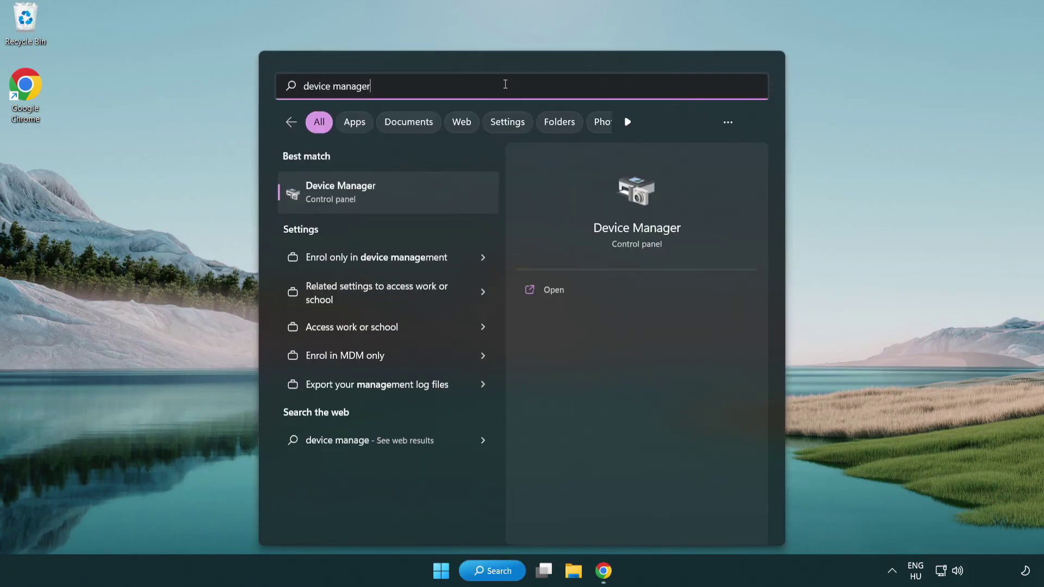
In Device Manager, expand Display adapters and right-click the VMware SVGA 3D adapter
{"action": "left_click", "coordinate": [399, 195]}
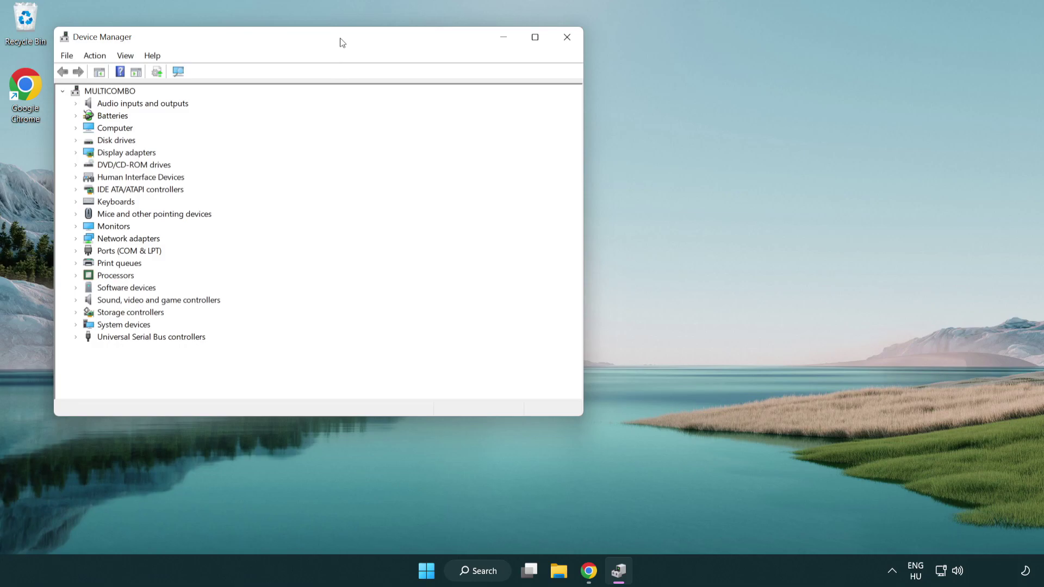
{"action": "left_click_drag", "start_coordinate": [342, 42], "coordinate": [536, 98]}
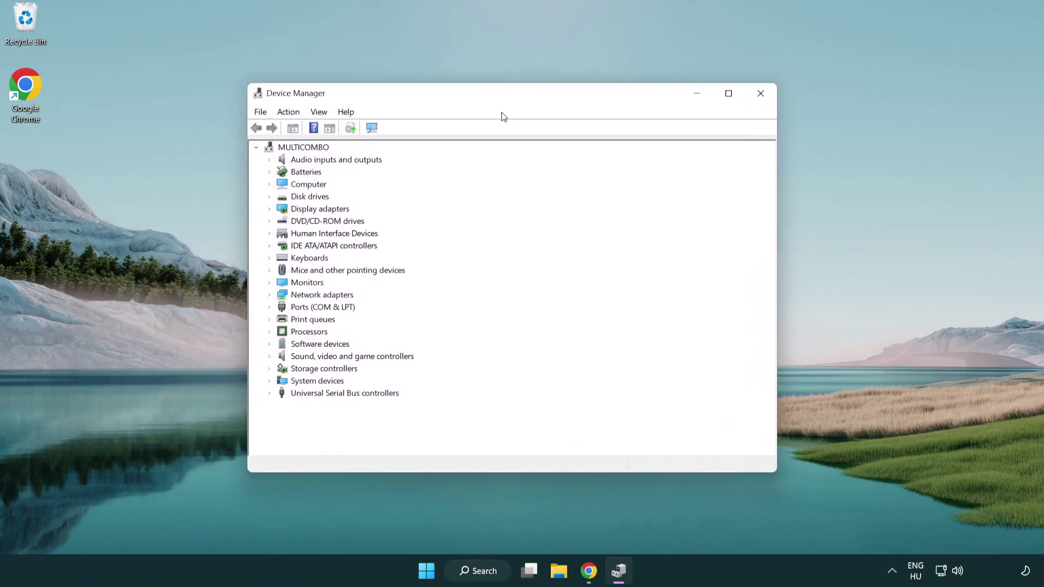
{"action": "left_click", "coordinate": [283, 209]}
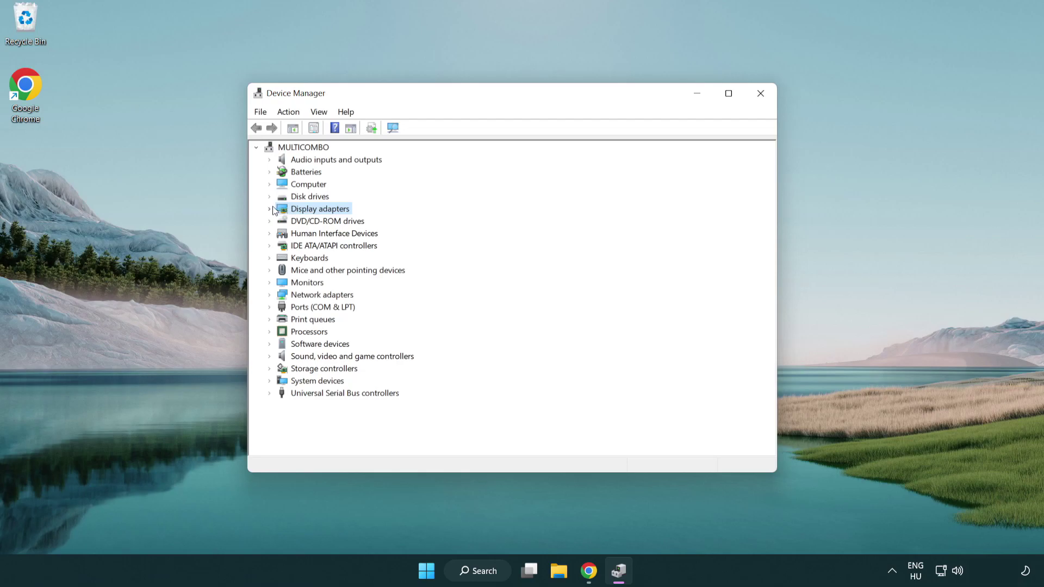
{"action": "left_click", "coordinate": [270, 209]}
{"action": "left_click", "coordinate": [295, 222]}
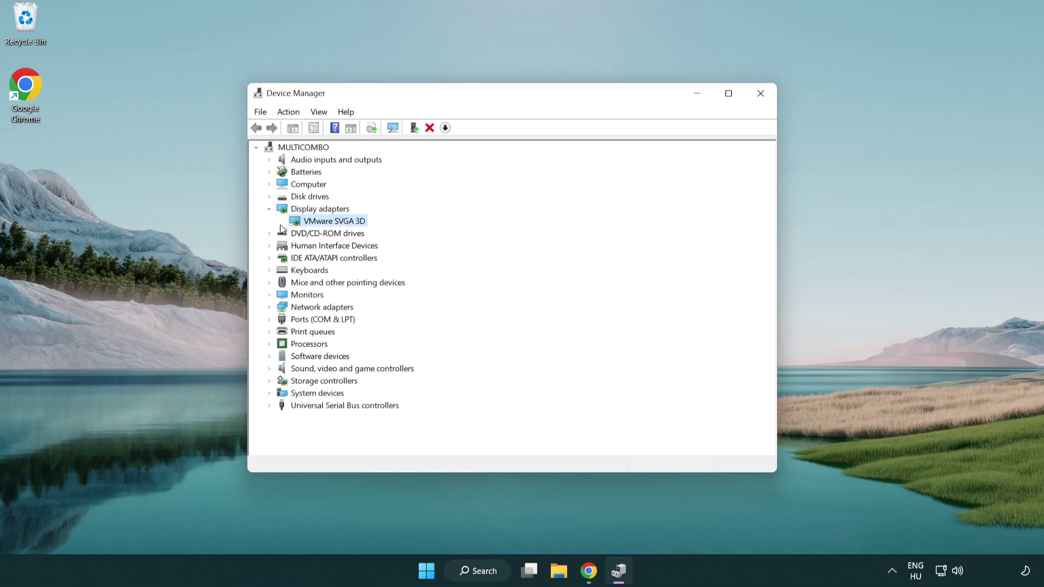
{"action": "right_click", "coordinate": [328, 224]}
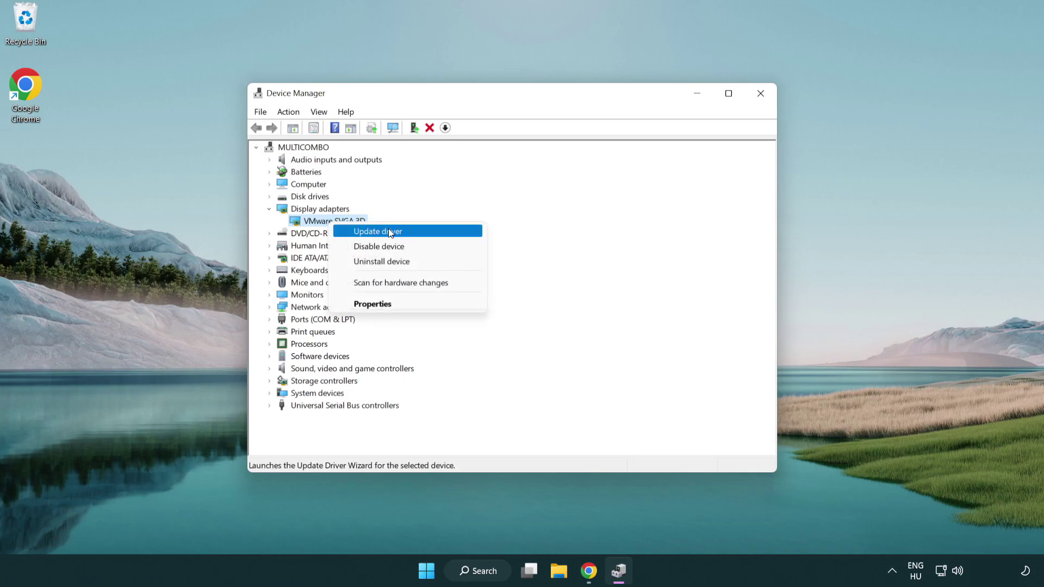
Search automatically for a VMware SVGA 3D driver update; the best driver is already installed
{"action": "left_click", "coordinate": [417, 233]}
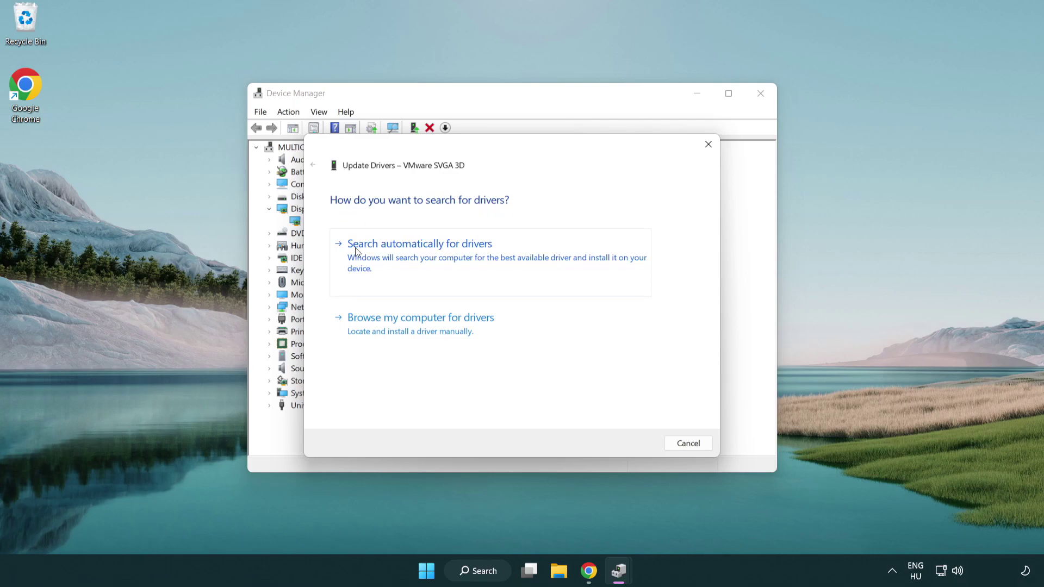
{"action": "left_click", "coordinate": [429, 256]}
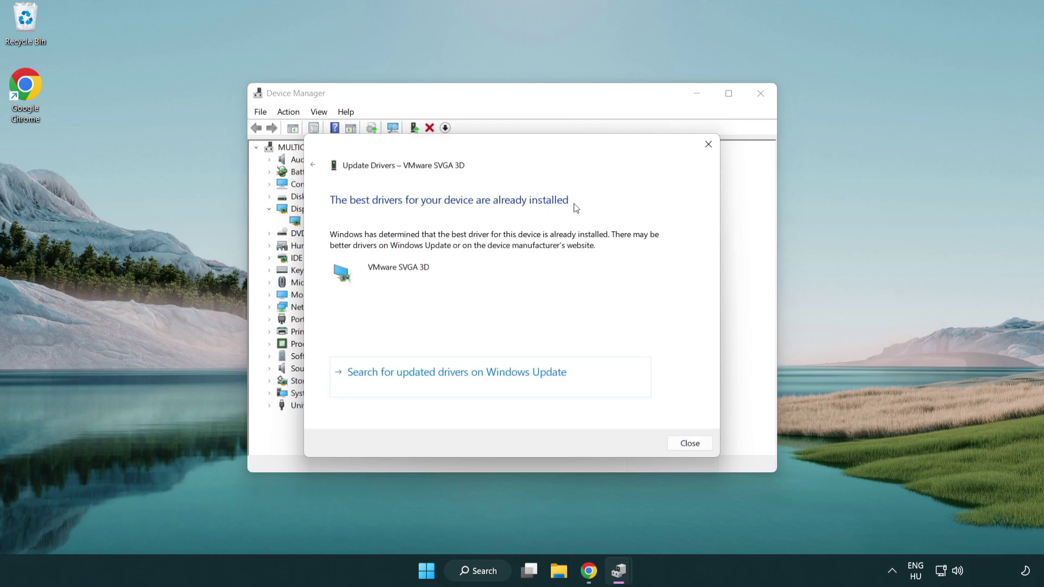
{"action": "left_click", "coordinate": [685, 441]}
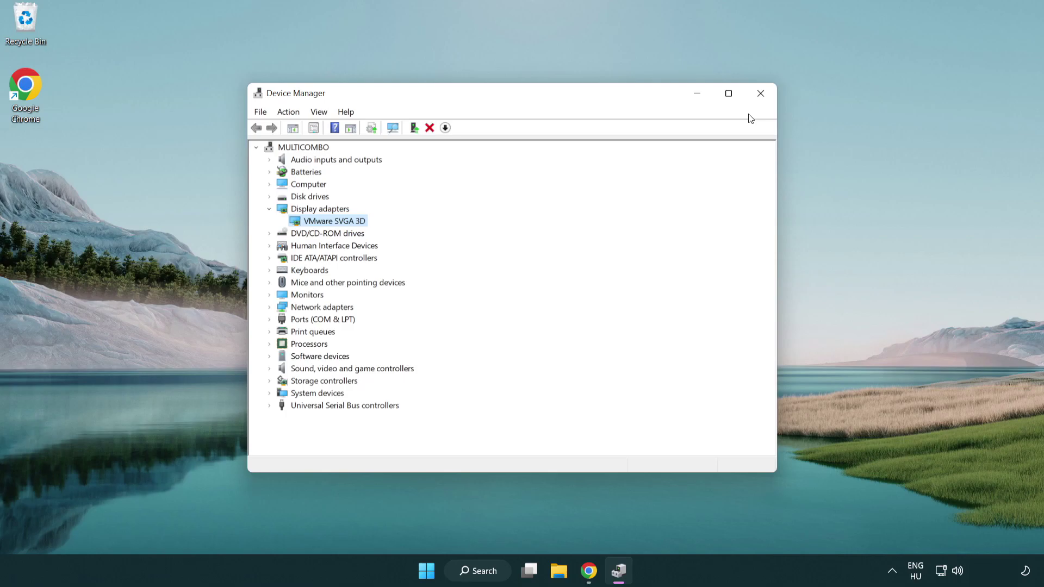
Close Device Manager and search Windows for 'game mode'
{"action": "left_click", "coordinate": [760, 95]}
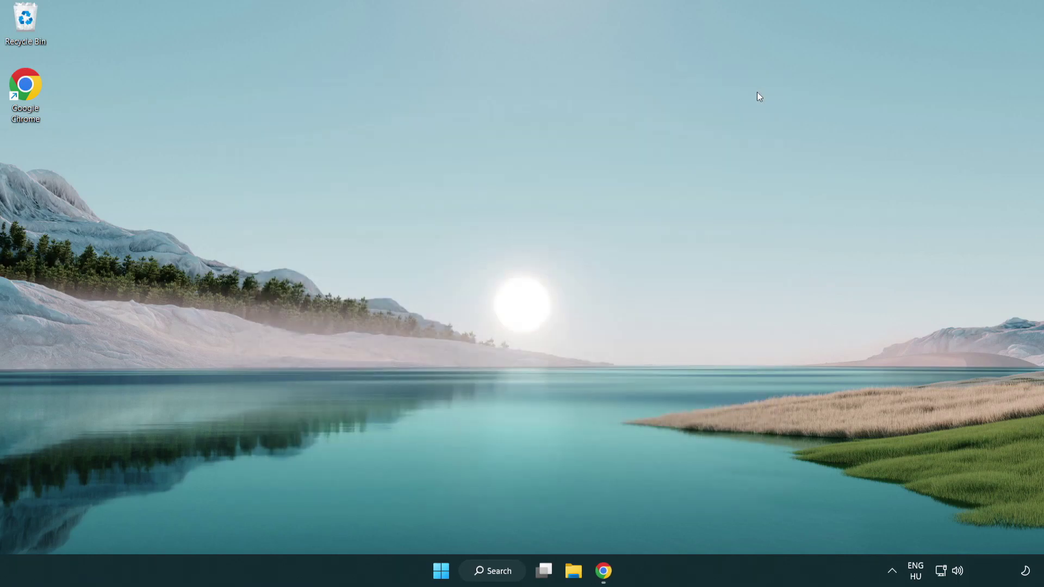
{"action": "left_click", "coordinate": [499, 575]}
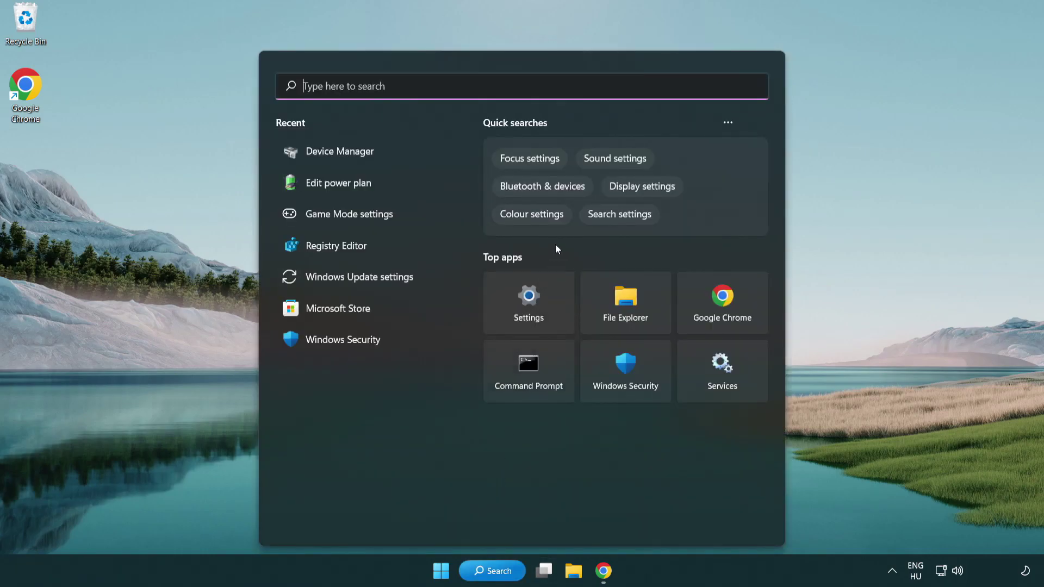
{"action": "type", "text": "gam"}
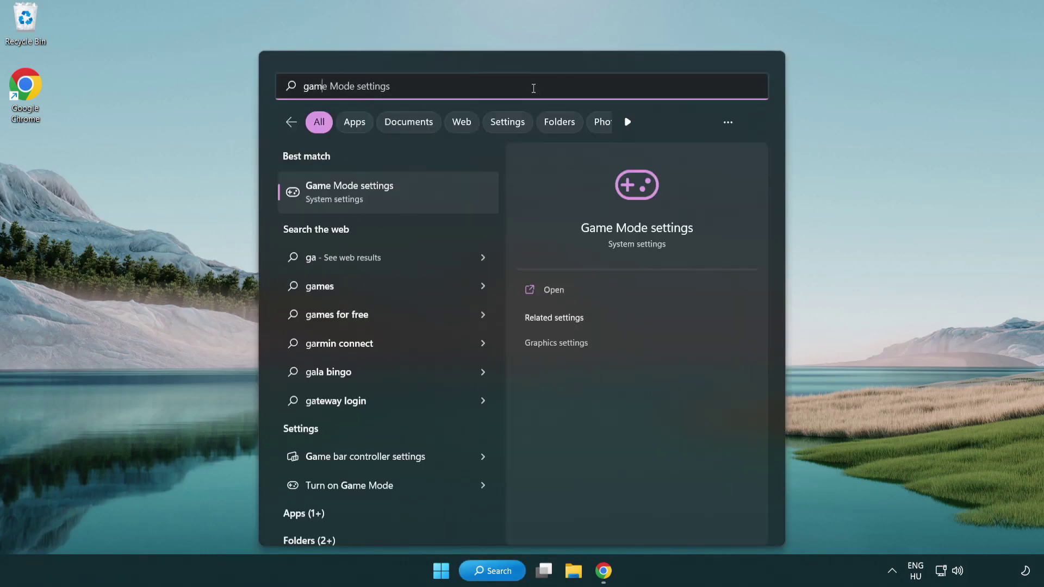
{"action": "type", "text": "e mode"}
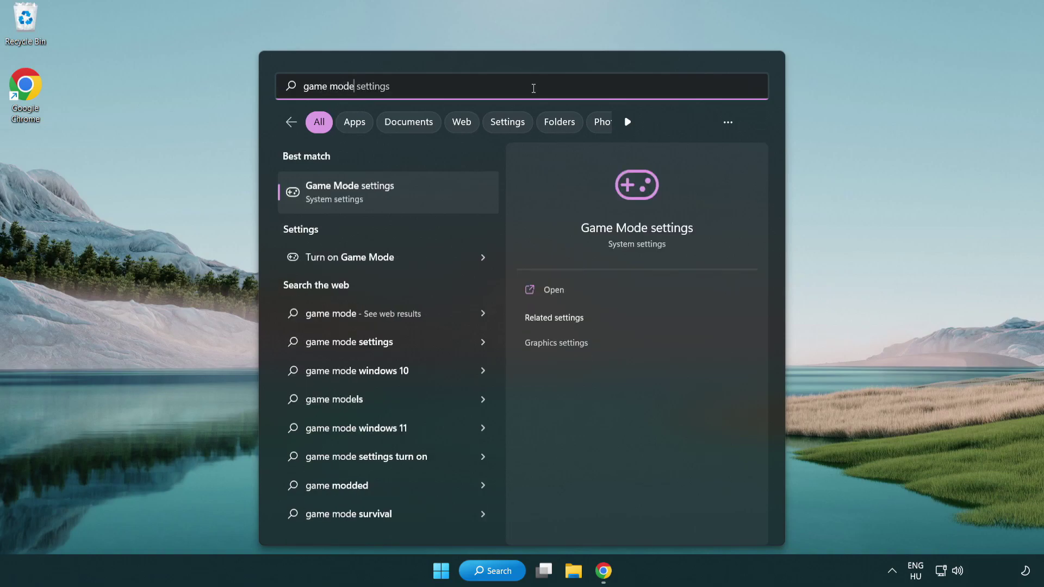
Open the Game Mode settings page from the search results
{"action": "left_click", "coordinate": [392, 195]}
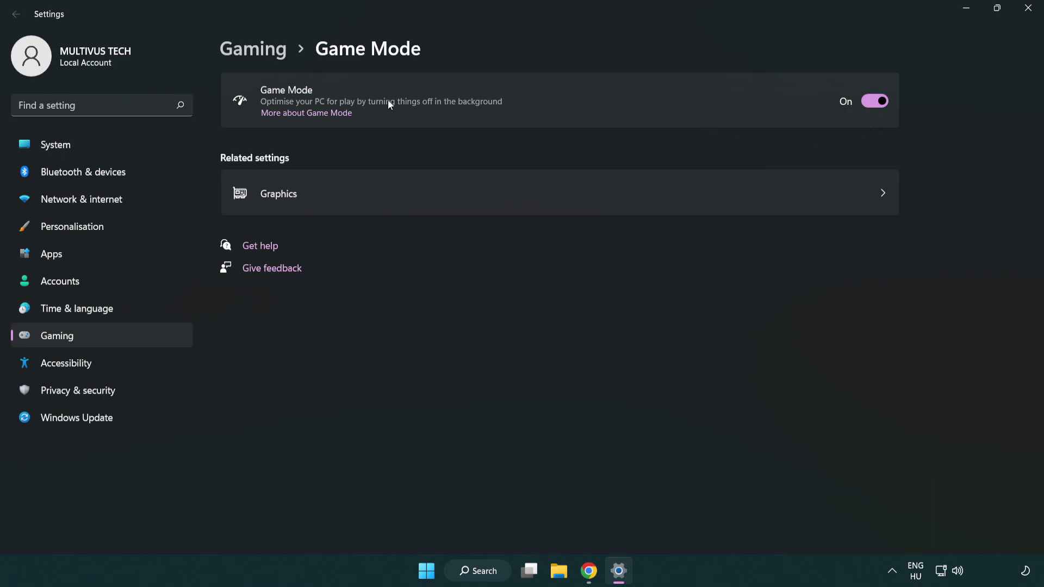
Turn off the controller button opening Xbox Game Bar, then close Settings
{"action": "left_click", "coordinate": [271, 57]}
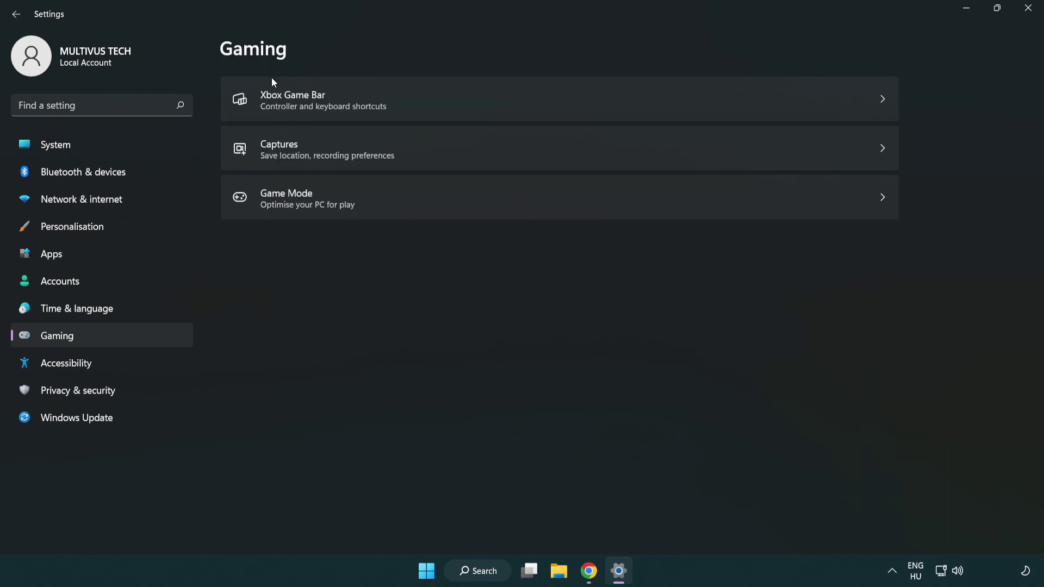
{"action": "left_click", "coordinate": [462, 100]}
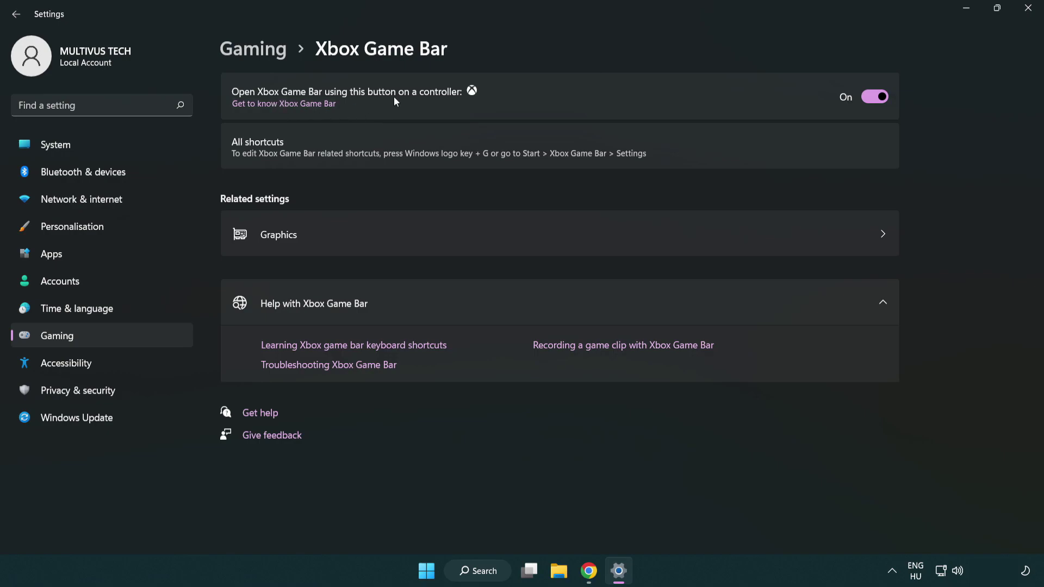
{"action": "left_click", "coordinate": [880, 99]}
{"action": "left_click", "coordinate": [1029, 14]}
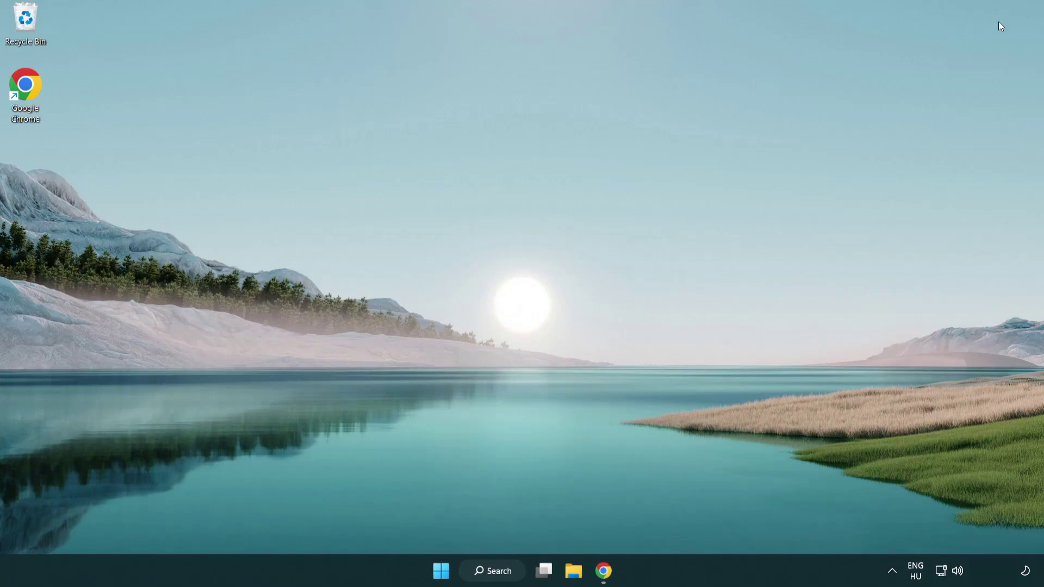
Open Task Manager and end the Google Chrome (8) processes
{"action": "right_click", "coordinate": [442, 572]}
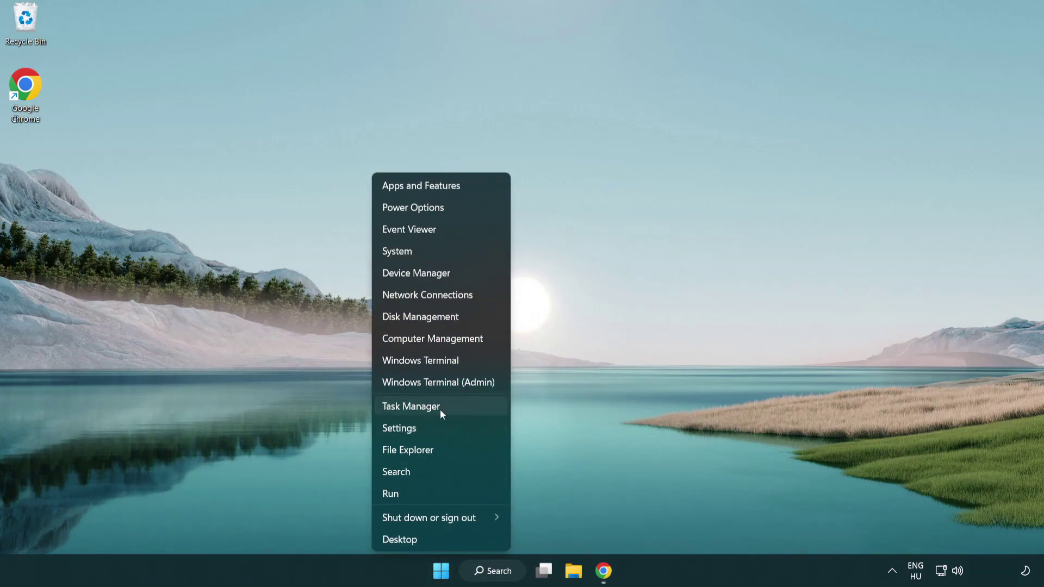
{"action": "left_click", "coordinate": [460, 411]}
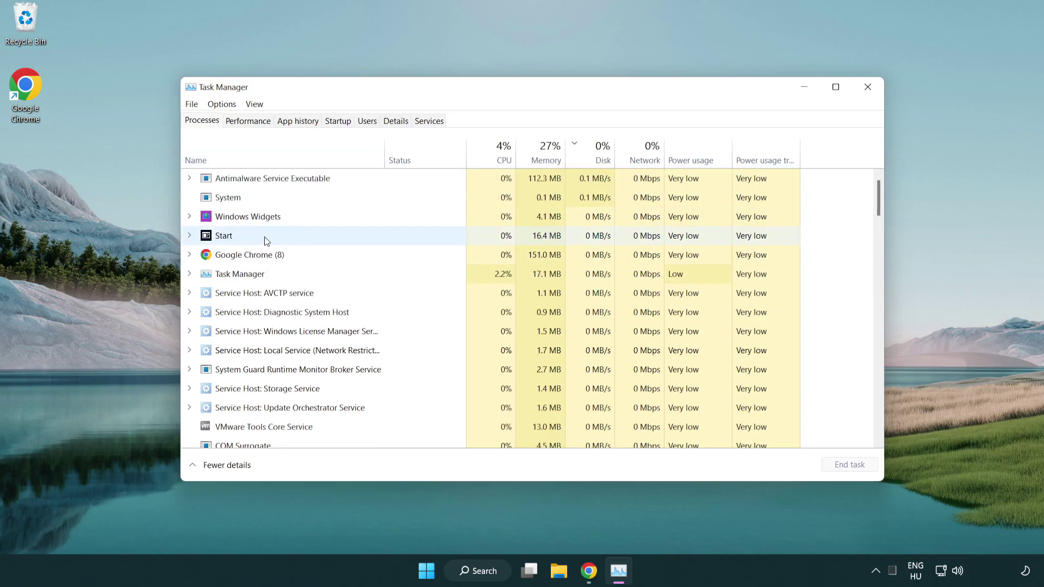
{"action": "left_click", "coordinate": [266, 256]}
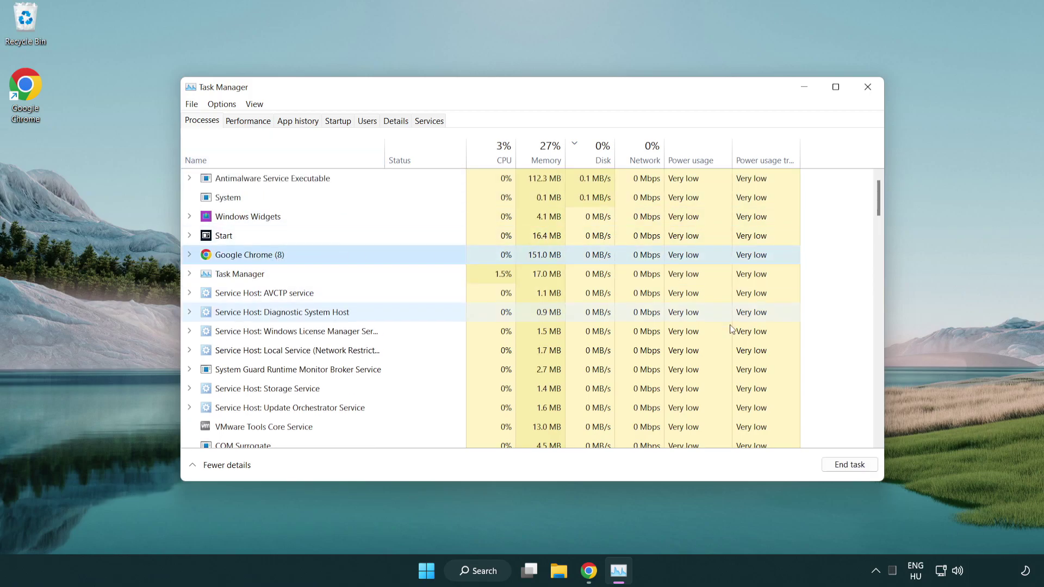
{"action": "left_click", "coordinate": [856, 471]}
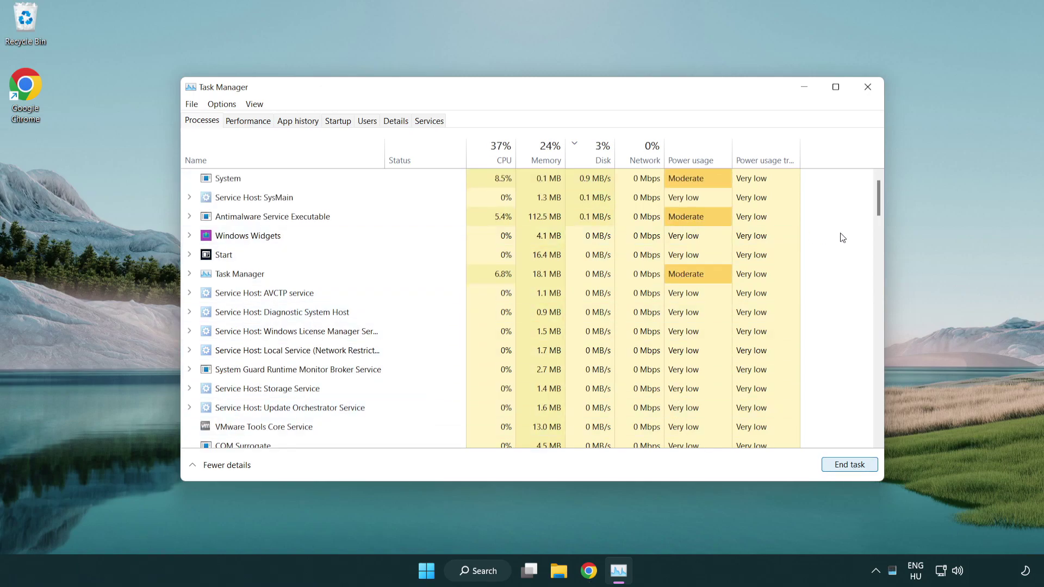
{"action": "left_click_drag", "start_coordinate": [880, 211], "coordinate": [874, 186]}
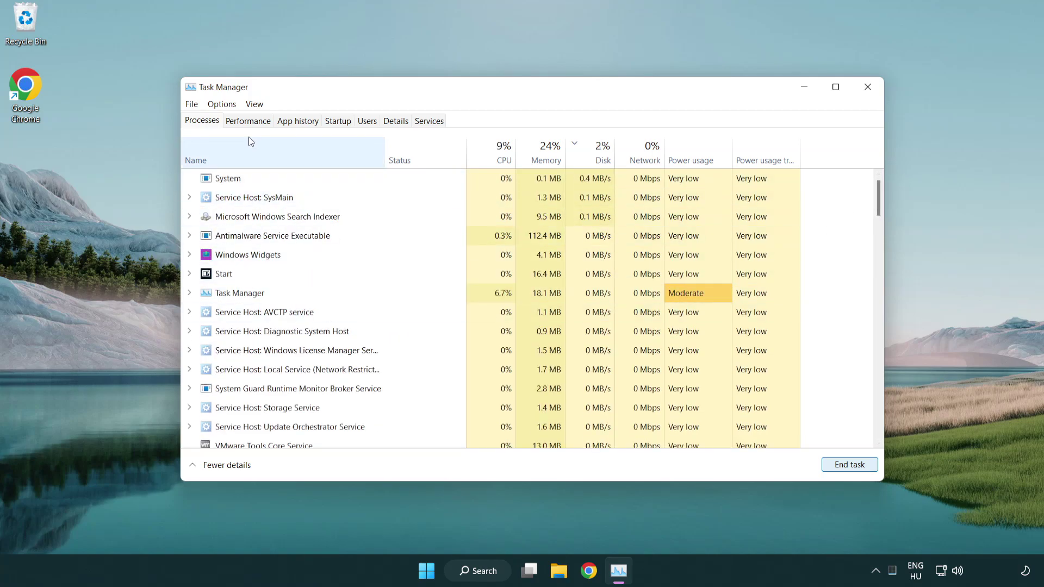
Disable Cortana, Phone Link and Terminal as startup apps, then close Task Manager
{"action": "left_click", "coordinate": [340, 121]}
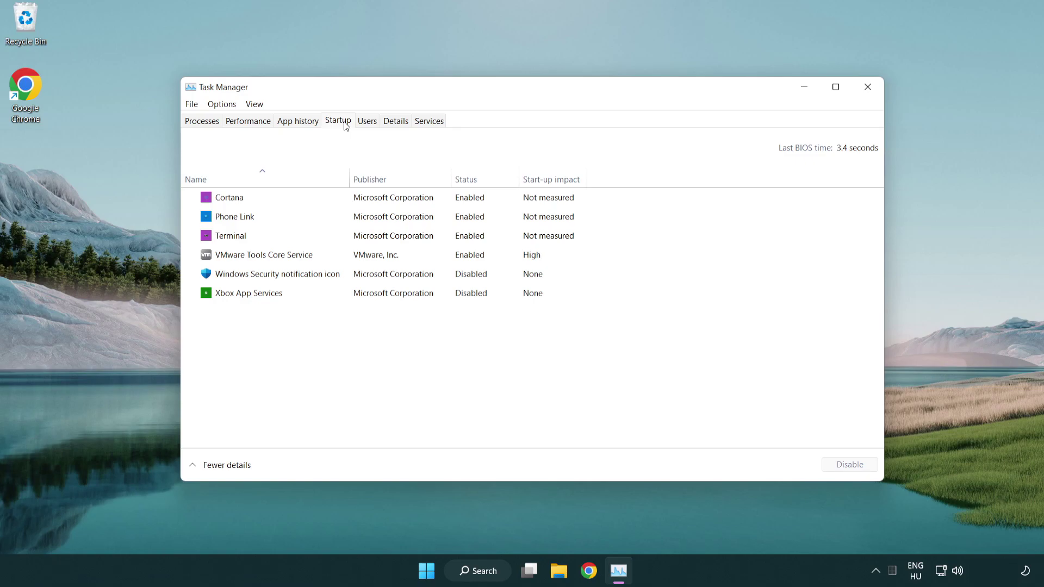
{"action": "left_click", "coordinate": [373, 201]}
{"action": "left_click", "coordinate": [856, 465]}
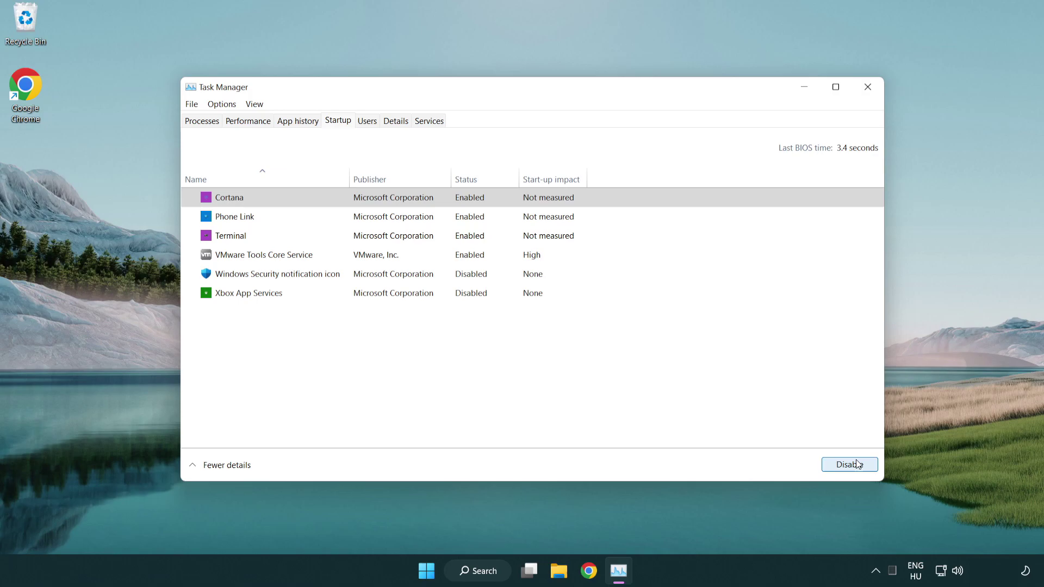
{"action": "left_click", "coordinate": [415, 218]}
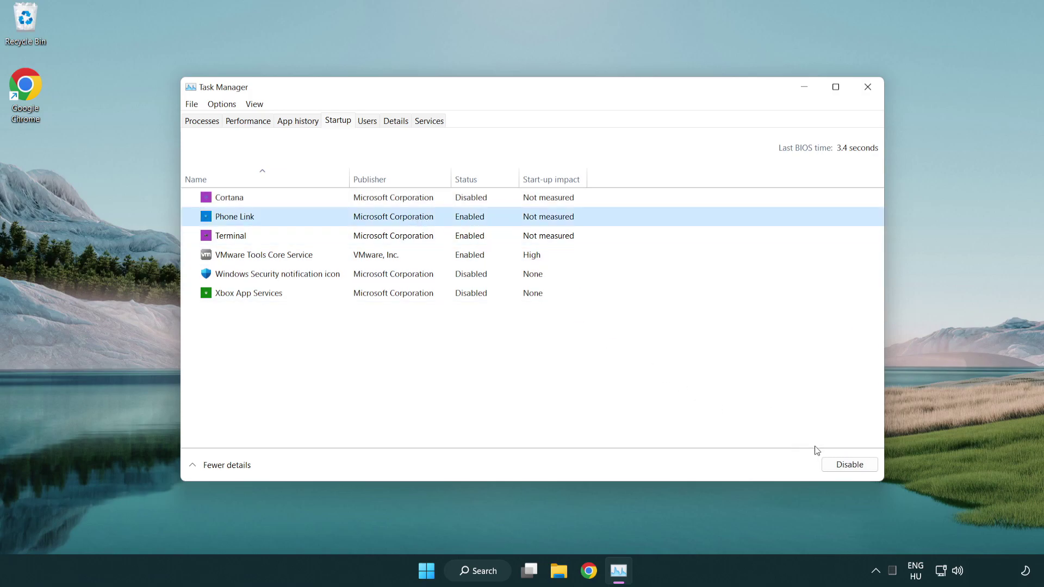
{"action": "left_click", "coordinate": [849, 465]}
{"action": "left_click", "coordinate": [355, 240]}
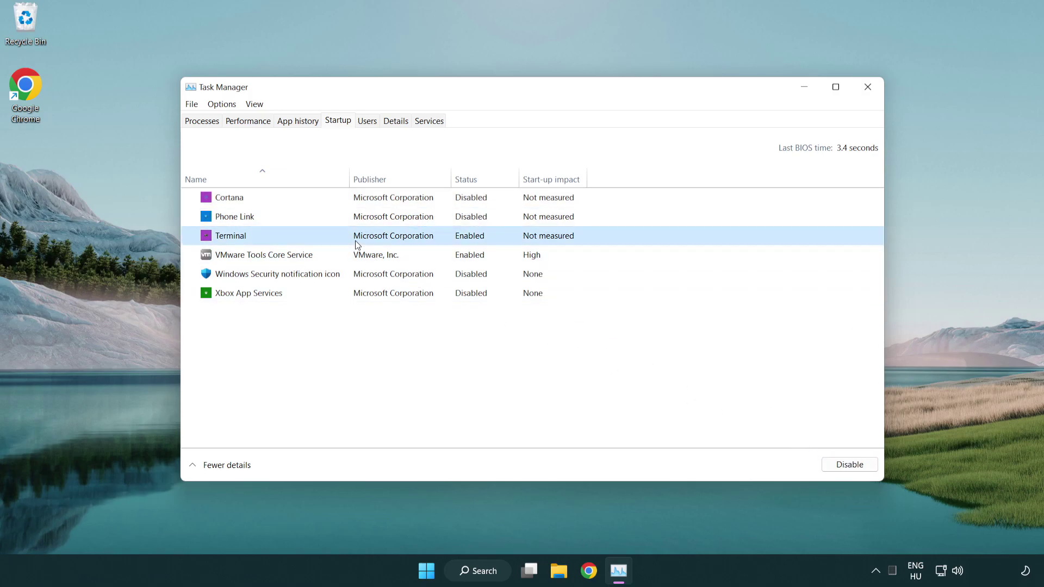
{"action": "left_click", "coordinate": [869, 469]}
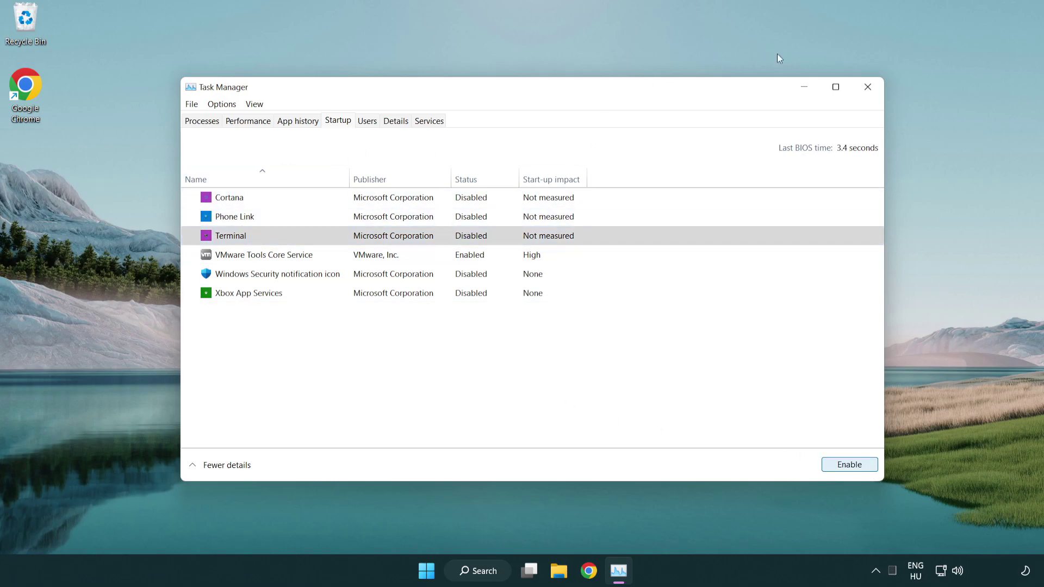
{"action": "left_click", "coordinate": [873, 93]}
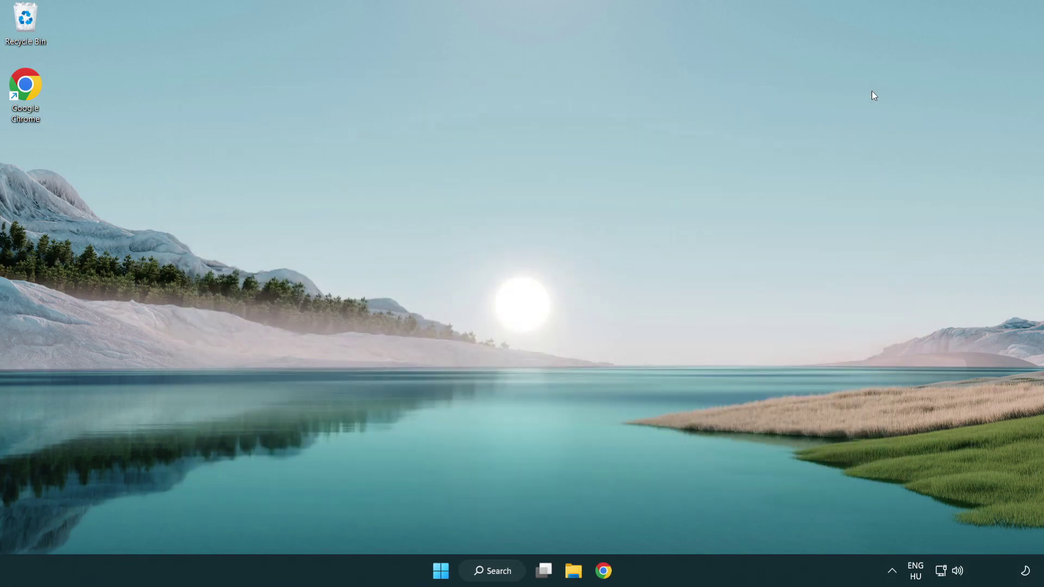
Search Windows for 'update'
{"action": "left_click", "coordinate": [494, 571]}
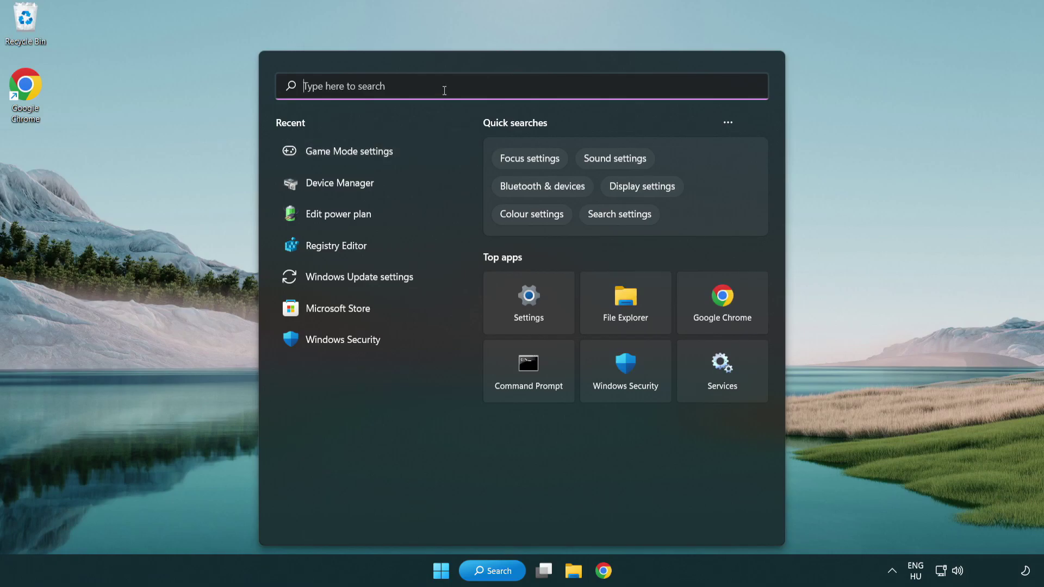
{"action": "type", "text": "update"}
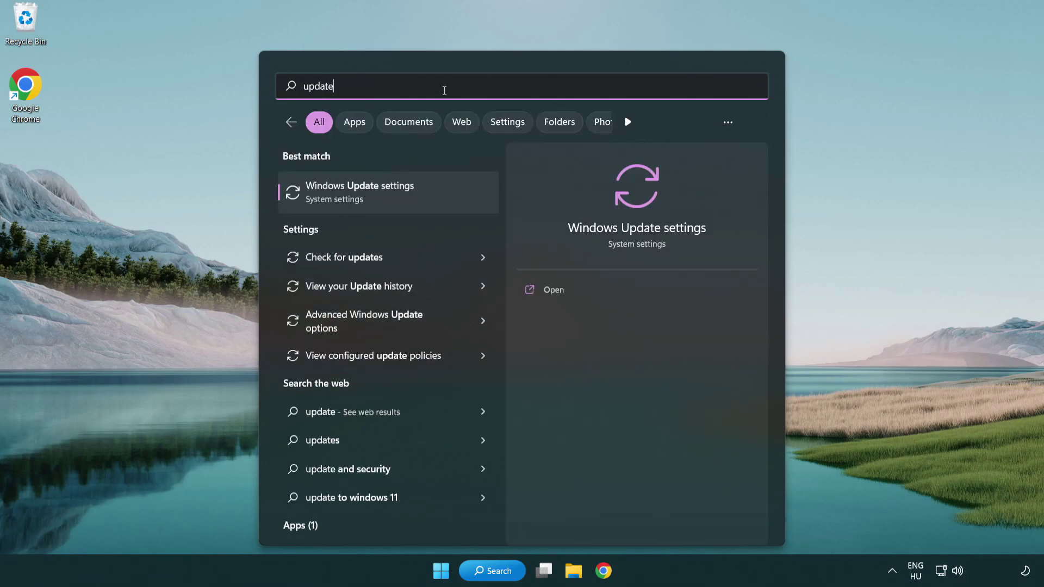
Run a Windows Update check, confirm "You're up to date", and close Settings
{"action": "left_click", "coordinate": [404, 198]}
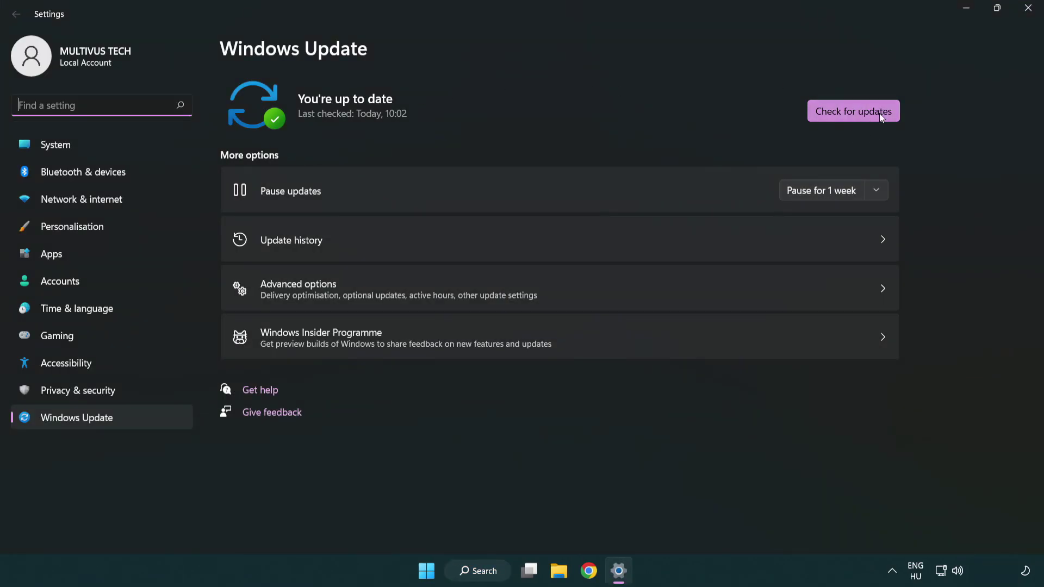
{"action": "left_click", "coordinate": [860, 112]}
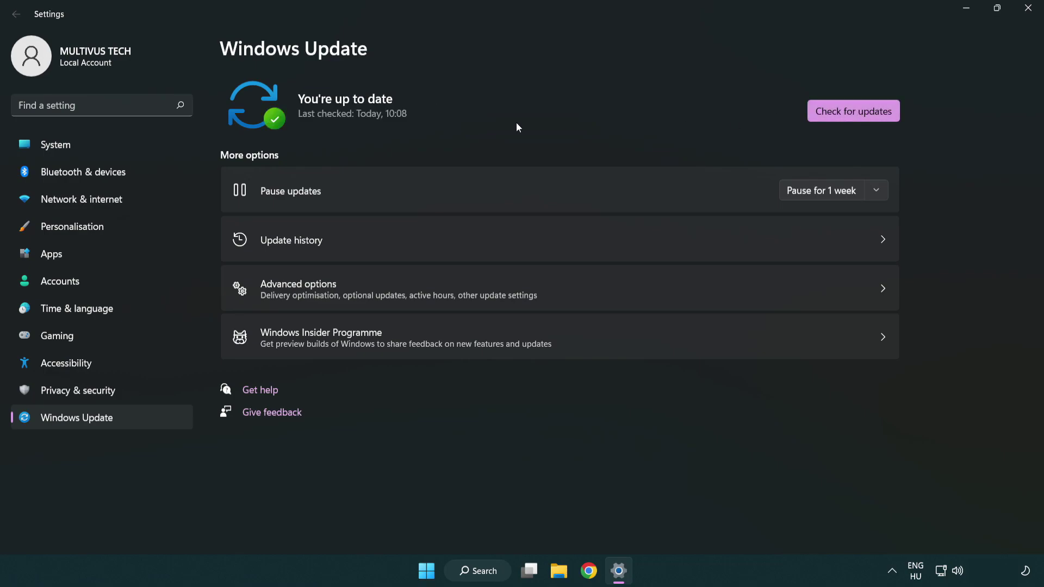
{"action": "left_click", "coordinate": [1030, 16]}
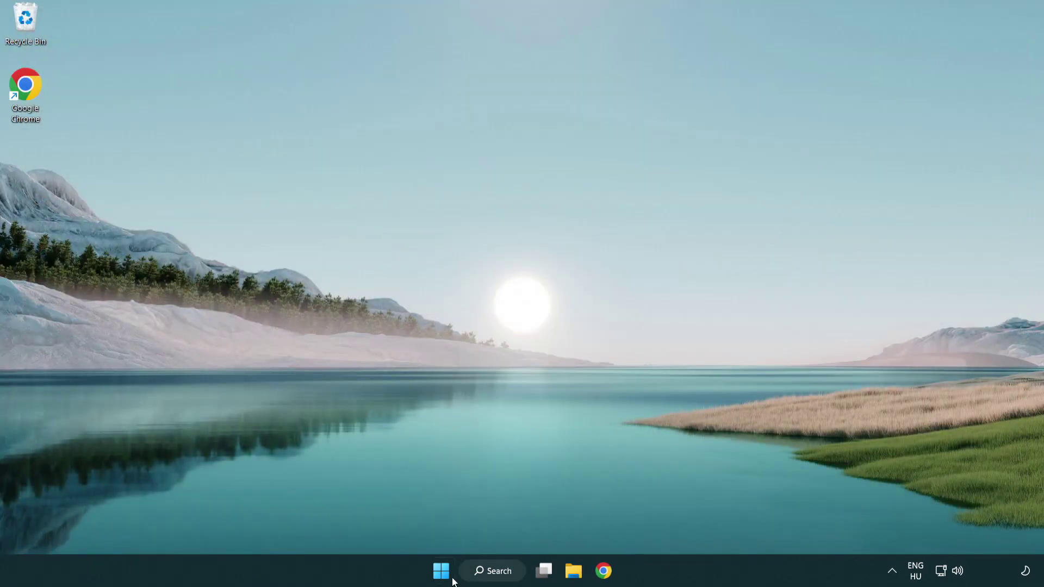
Search the taskbar for 'regedit' to launch Registry Editor
{"action": "left_click", "coordinate": [492, 573]}
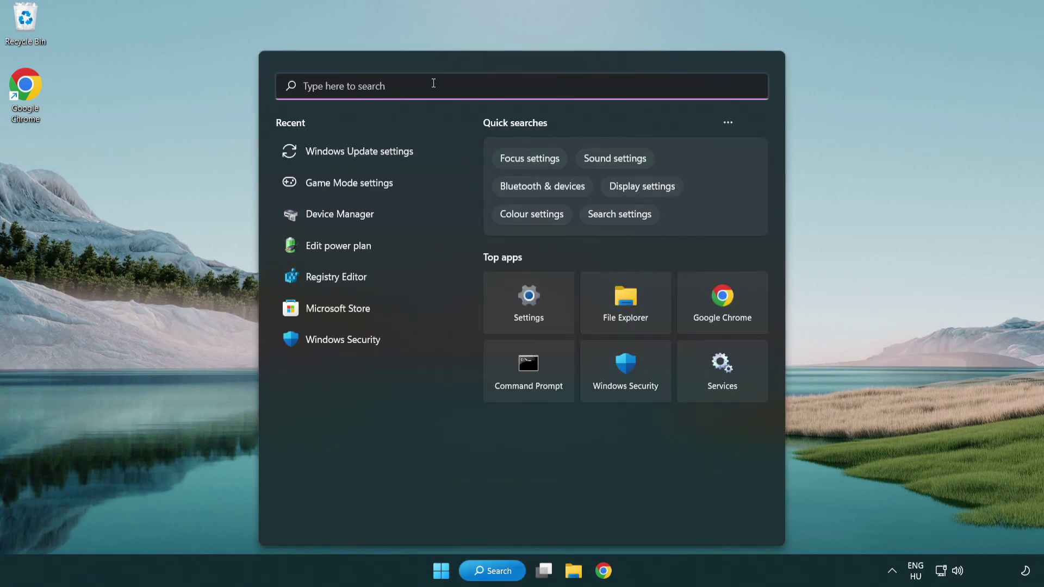
{"action": "type", "text": "regedit"}
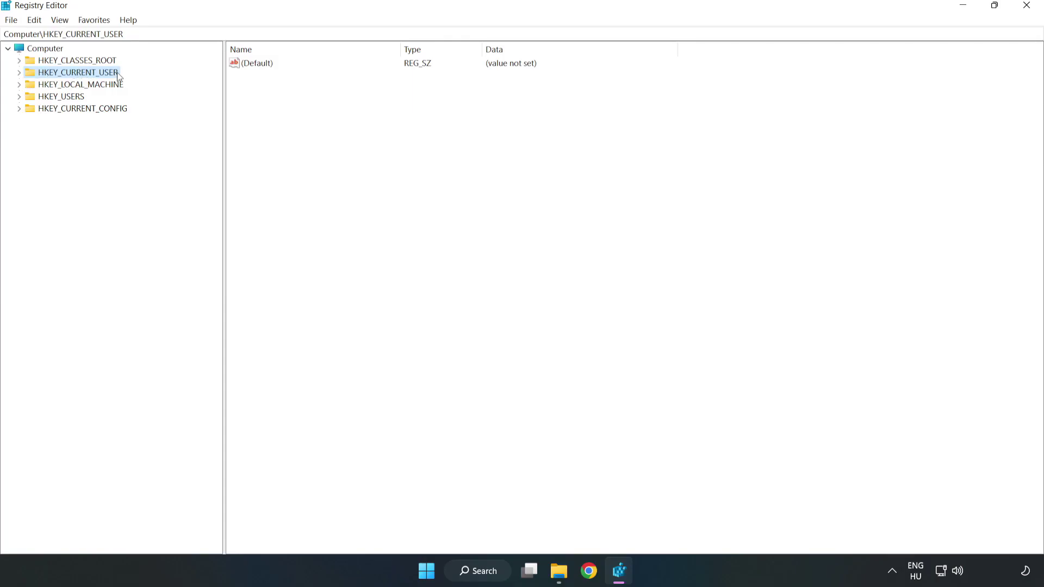
Navigate to HKEY_CURRENT_USER\System\GameConfigStore and select the GameDVR_Enabled value
{"action": "left_click", "coordinate": [19, 73]}
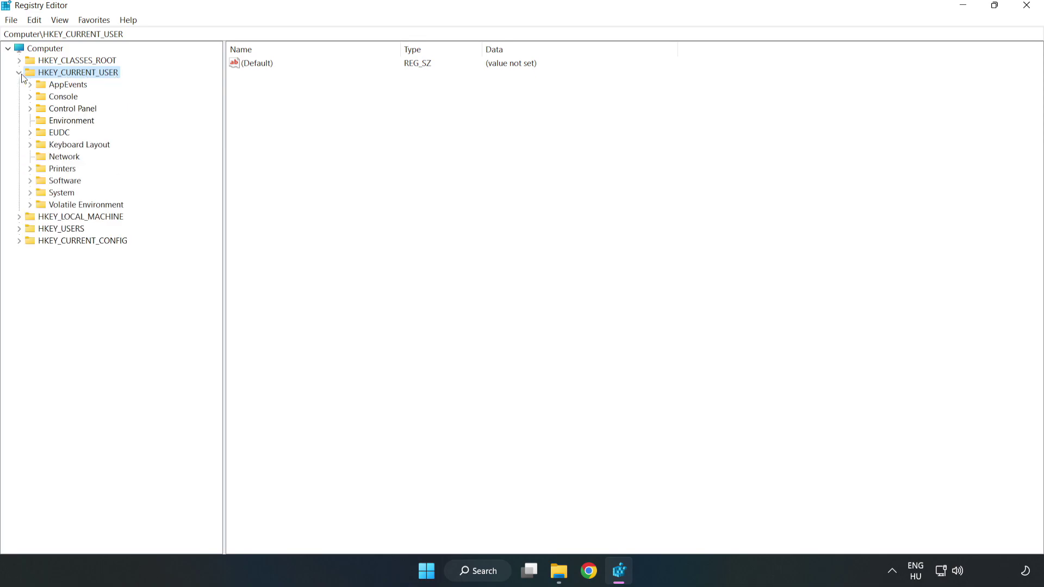
{"action": "left_click", "coordinate": [30, 194]}
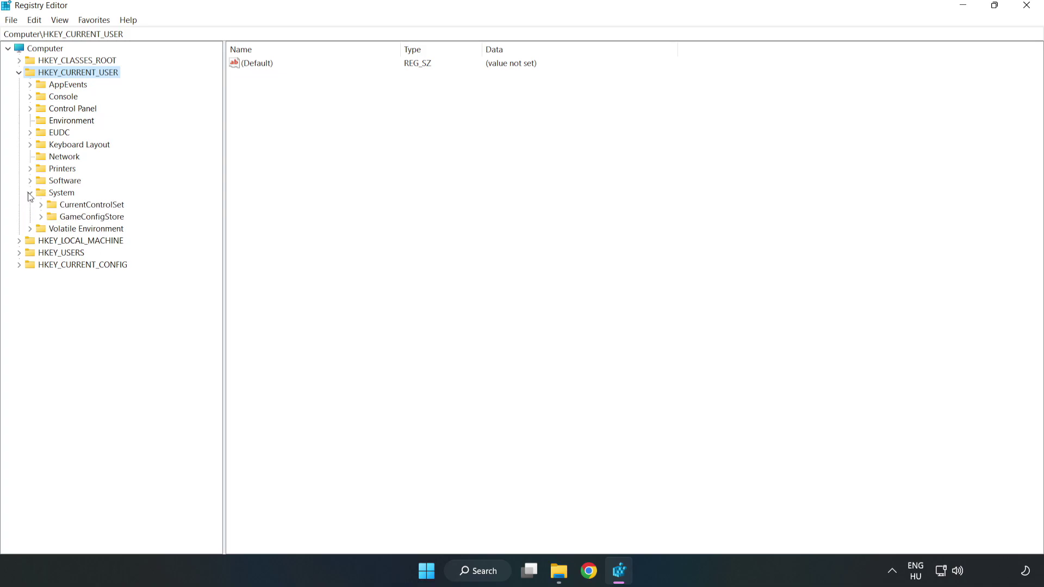
{"action": "left_click", "coordinate": [88, 220]}
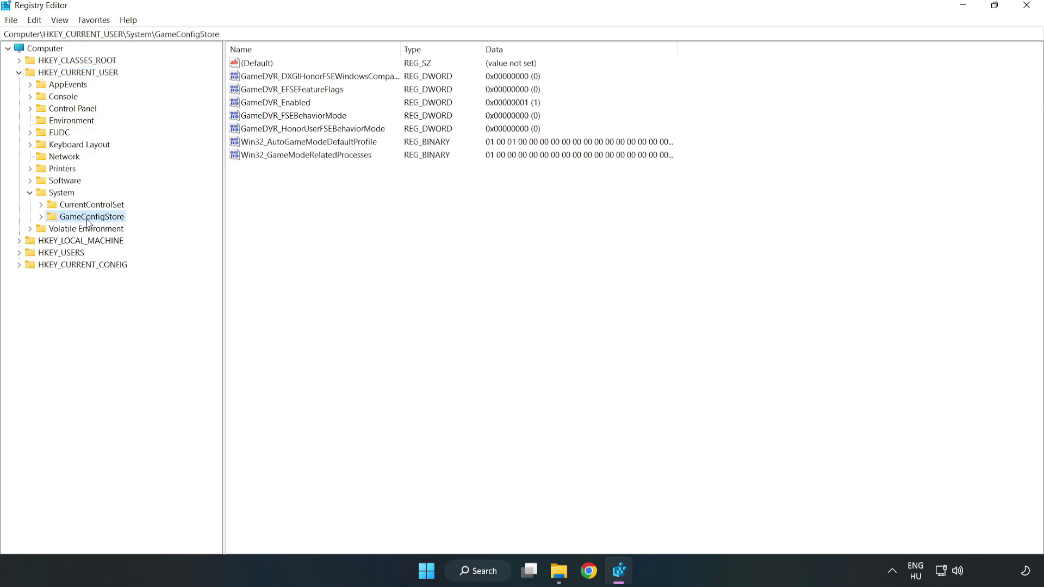
{"action": "left_click", "coordinate": [253, 107]}
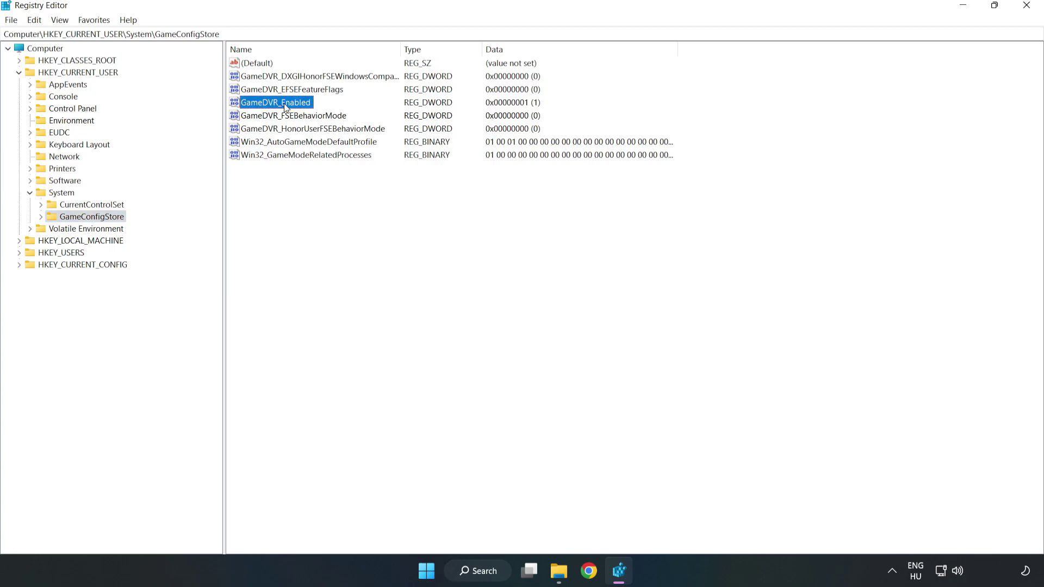
{"action": "right_click", "coordinate": [286, 108]}
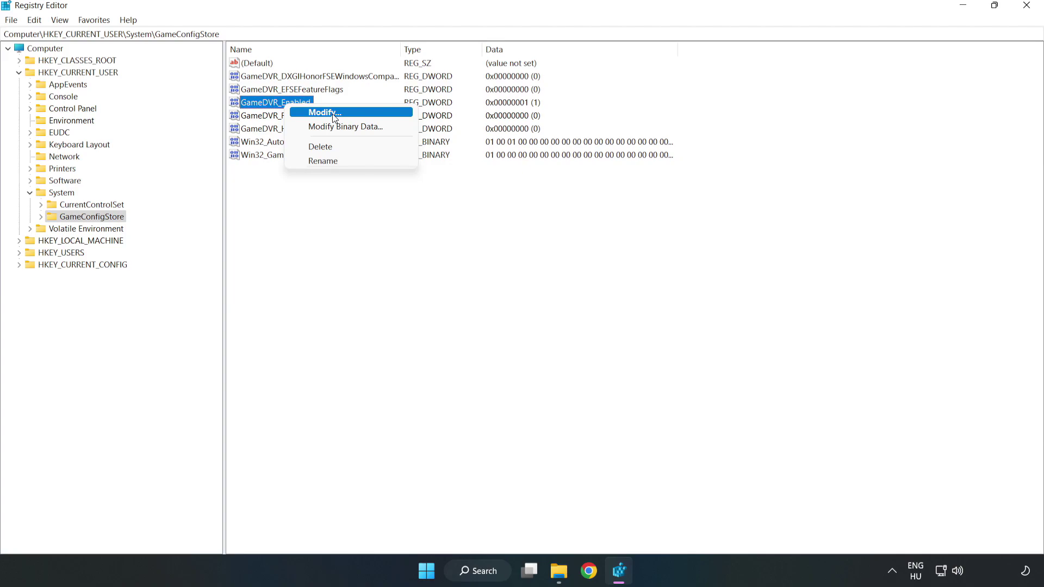
Change GameDVR_Enabled's value data from 1 to 0 and save it
{"action": "left_click", "coordinate": [333, 115]}
{"action": "left_click_drag", "start_coordinate": [267, 102], "coordinate": [582, 222]}
{"action": "left_click", "coordinate": [436, 285]}
{"action": "left_click_drag", "start_coordinate": [436, 285], "coordinate": [361, 270]}
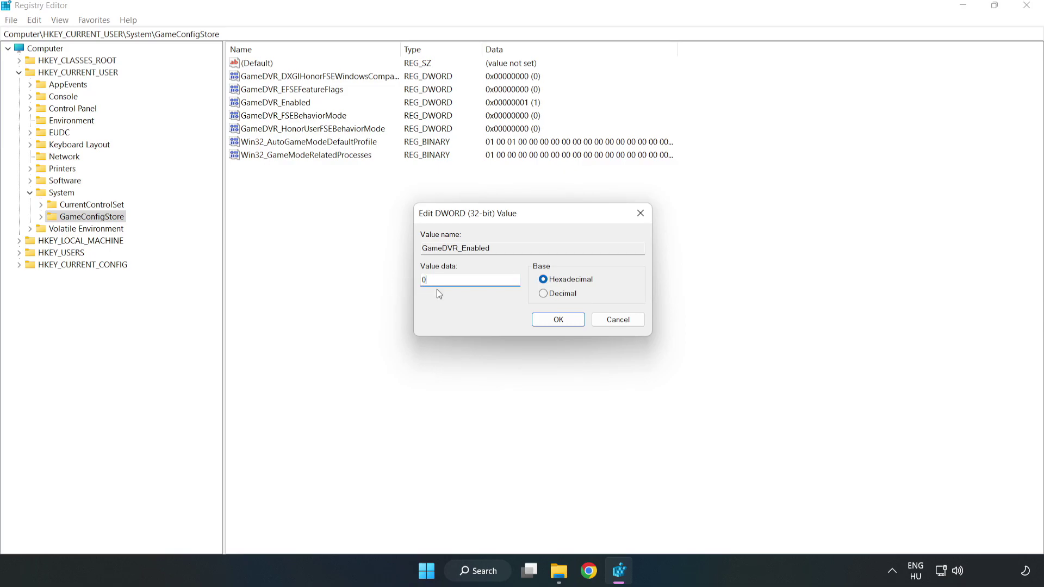
{"action": "type", "text": "0"}
{"action": "left_click", "coordinate": [558, 322]}
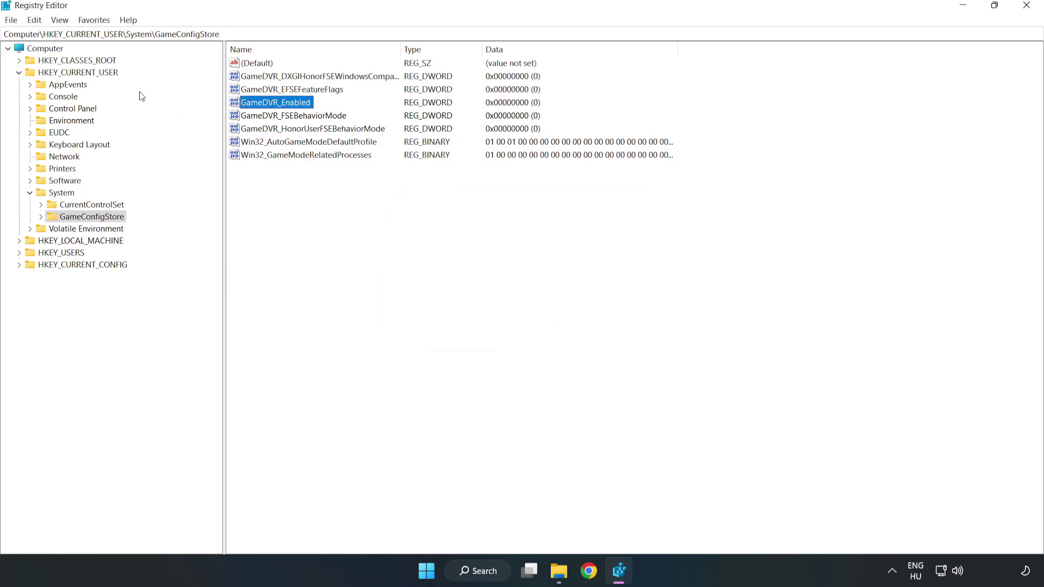
Expand HKEY_LOCAL_MACHINE\SOFTWARE\Microsoft\PolicyManager\default\ApplicationManagement to reveal the AllowGameDVR key
{"action": "left_click", "coordinate": [19, 73]}
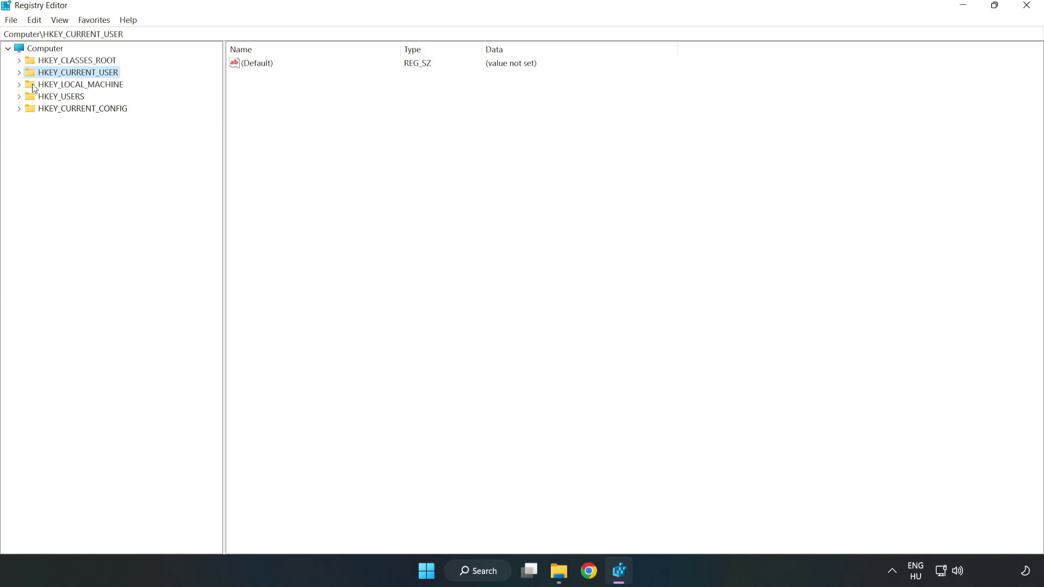
{"action": "left_click", "coordinate": [21, 85]}
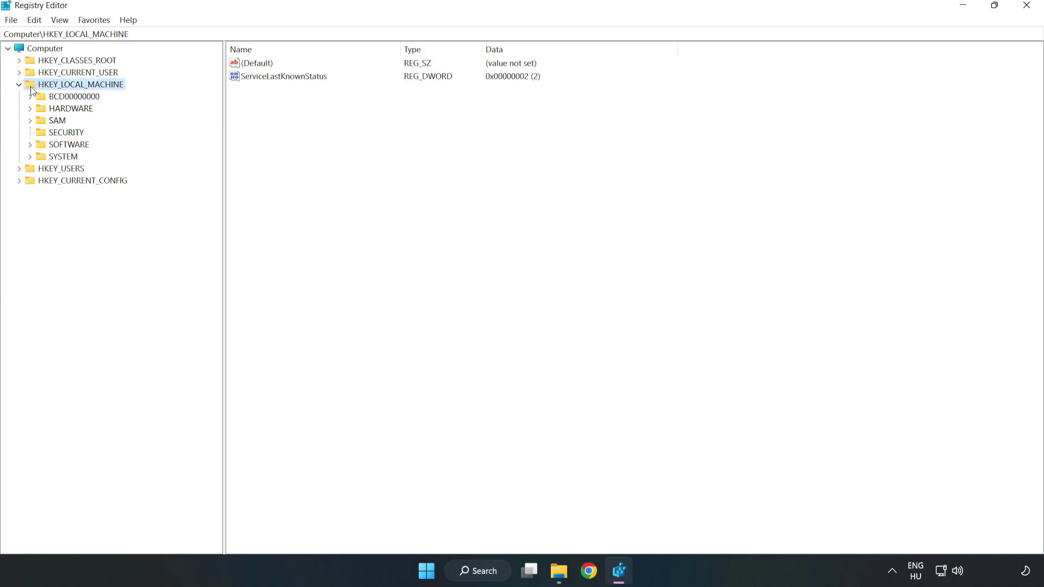
{"action": "left_click", "coordinate": [31, 145]}
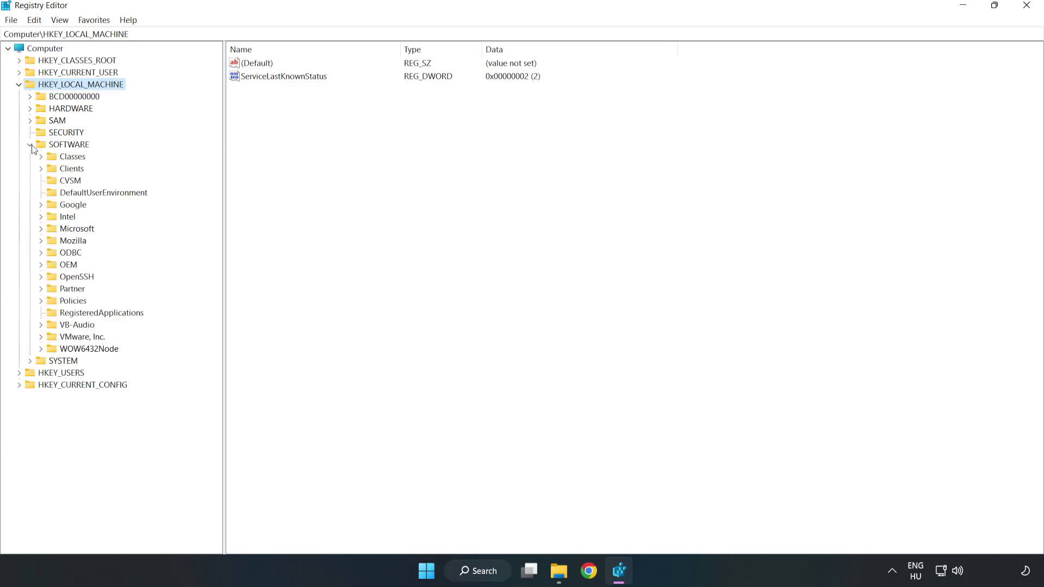
{"action": "left_click", "coordinate": [41, 230]}
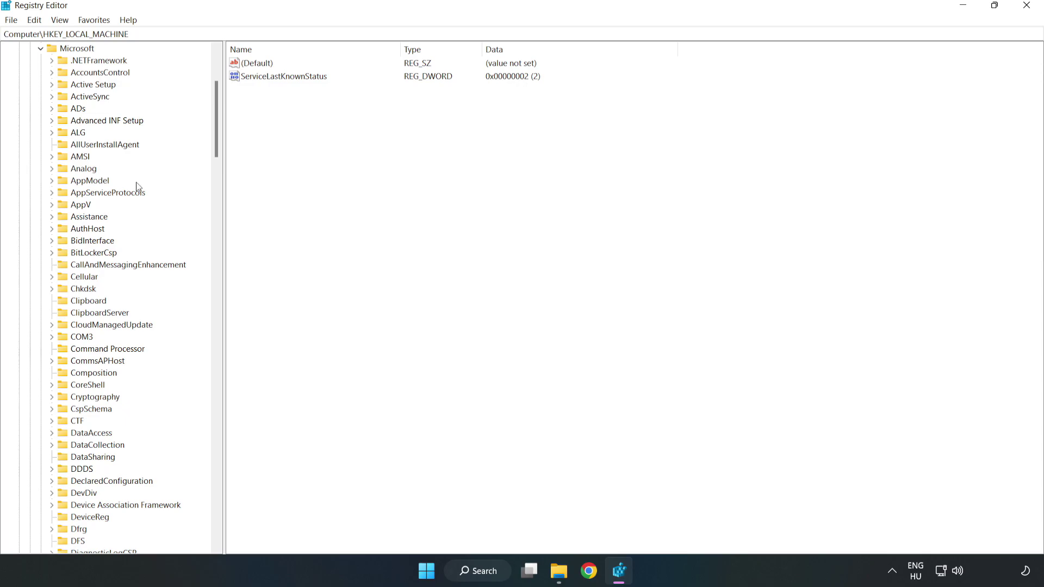
{"action": "left_click_drag", "start_coordinate": [215, 139], "coordinate": [230, 380]}
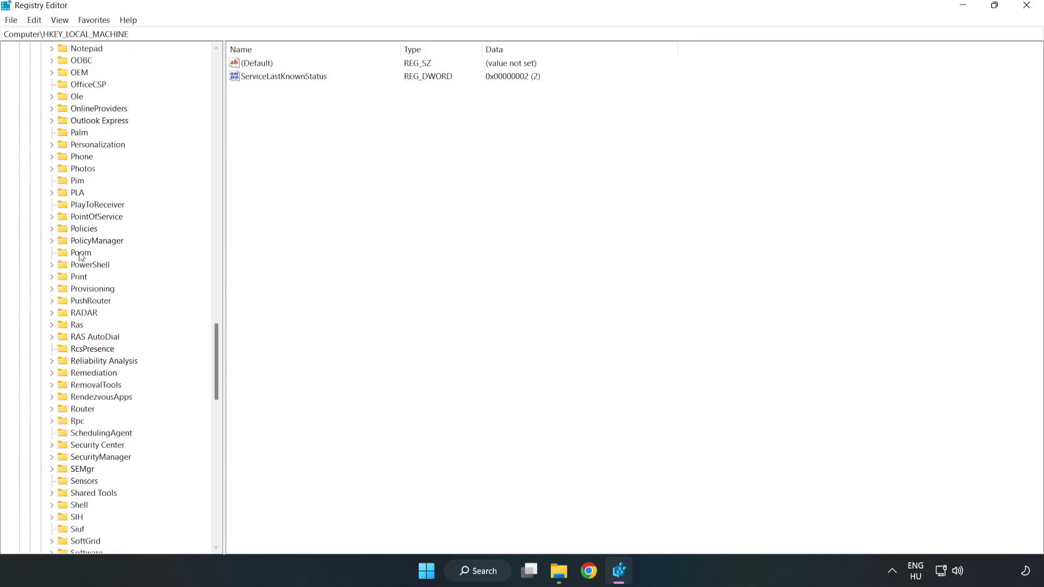
{"action": "left_click", "coordinate": [52, 241]}
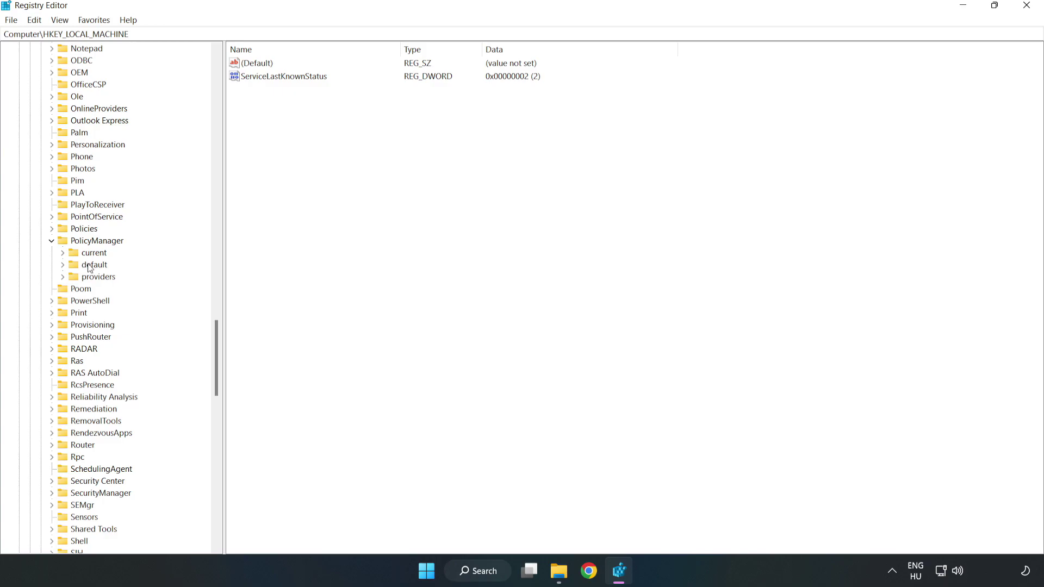
{"action": "left_click", "coordinate": [63, 265]}
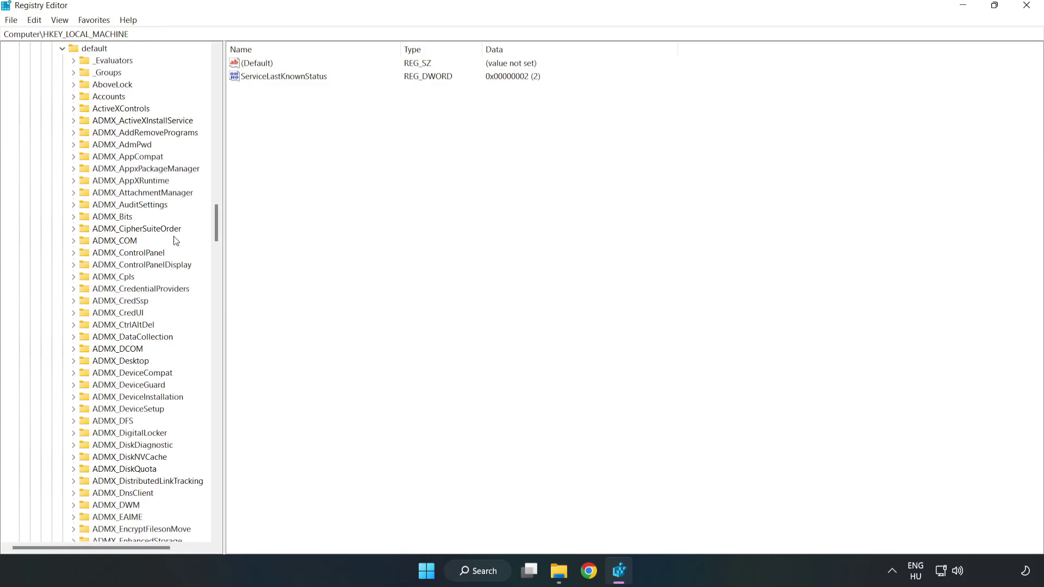
{"action": "left_click_drag", "start_coordinate": [216, 223], "coordinate": [211, 344]}
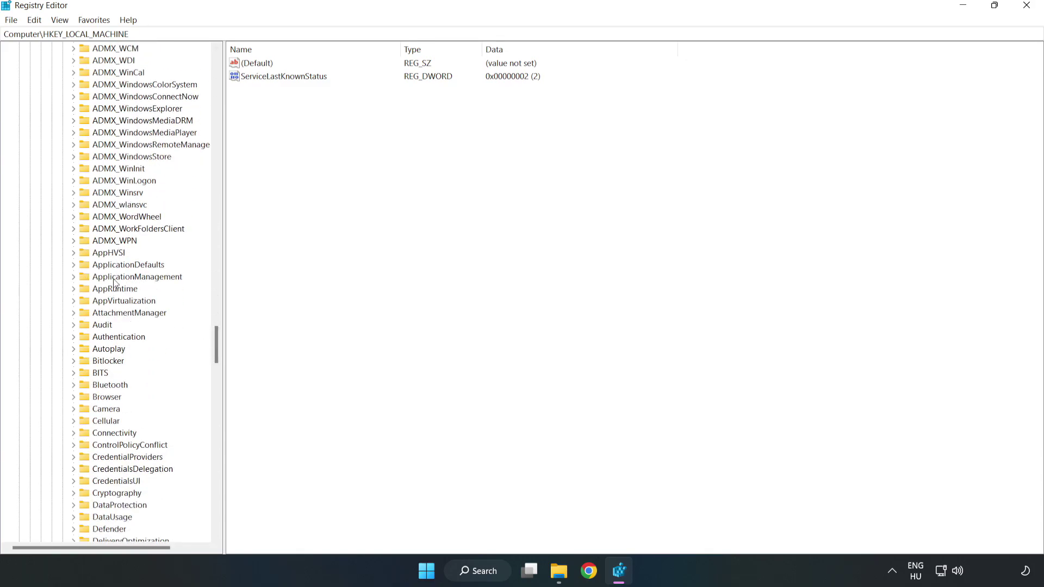
{"action": "left_click", "coordinate": [76, 275]}
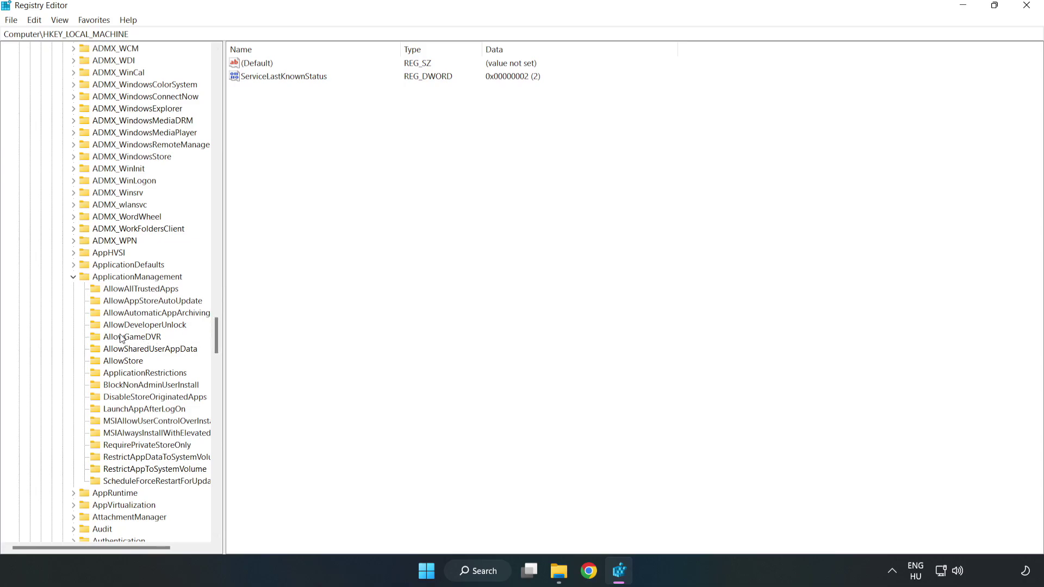
Set the 'value' entry under AllowGameDVR to 0 and close Registry Editor
{"action": "left_click", "coordinate": [121, 338]}
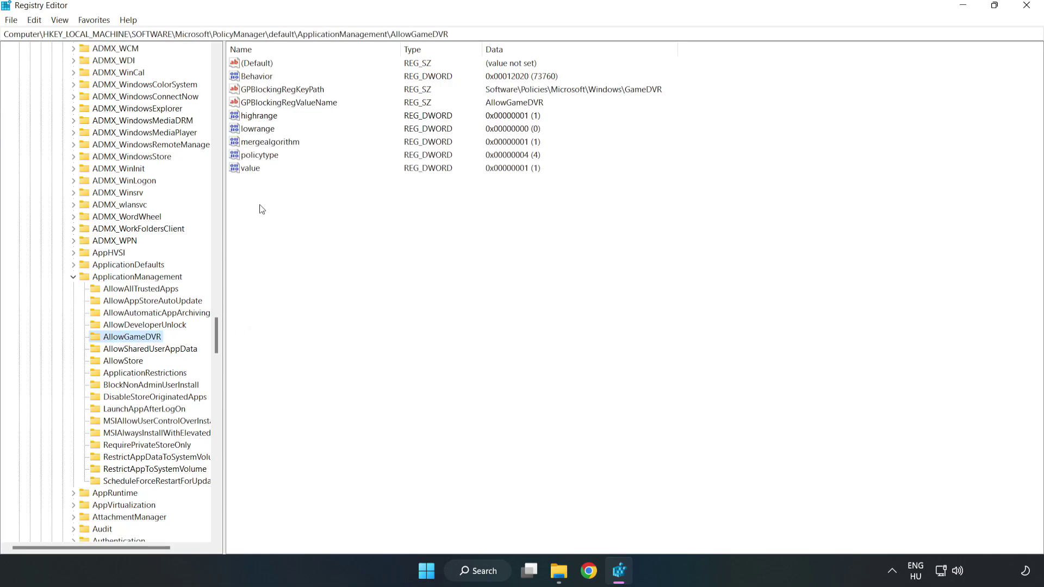
{"action": "left_click", "coordinate": [243, 171]}
{"action": "right_click", "coordinate": [256, 173]}
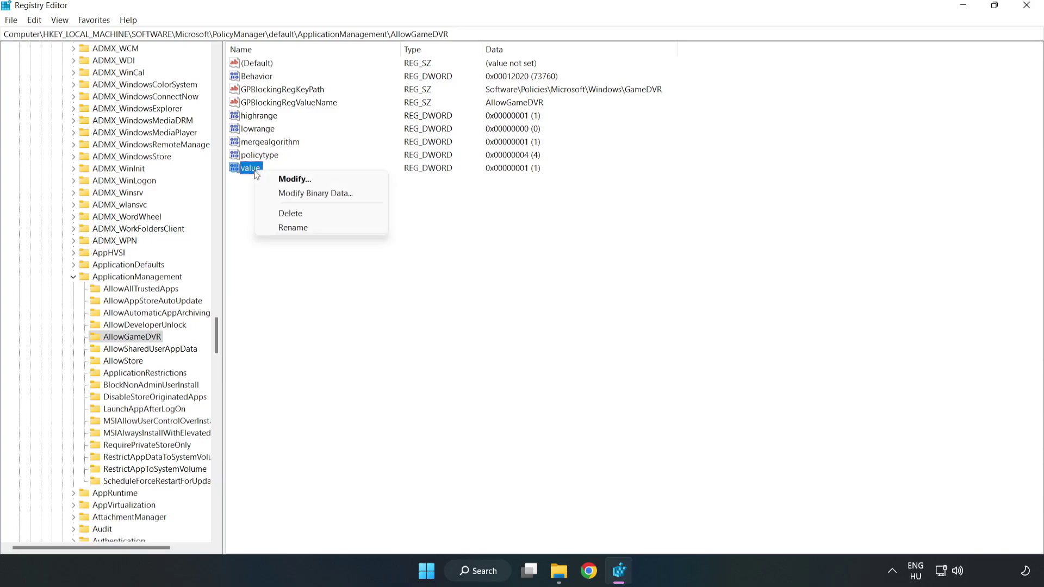
{"action": "left_click", "coordinate": [301, 180]}
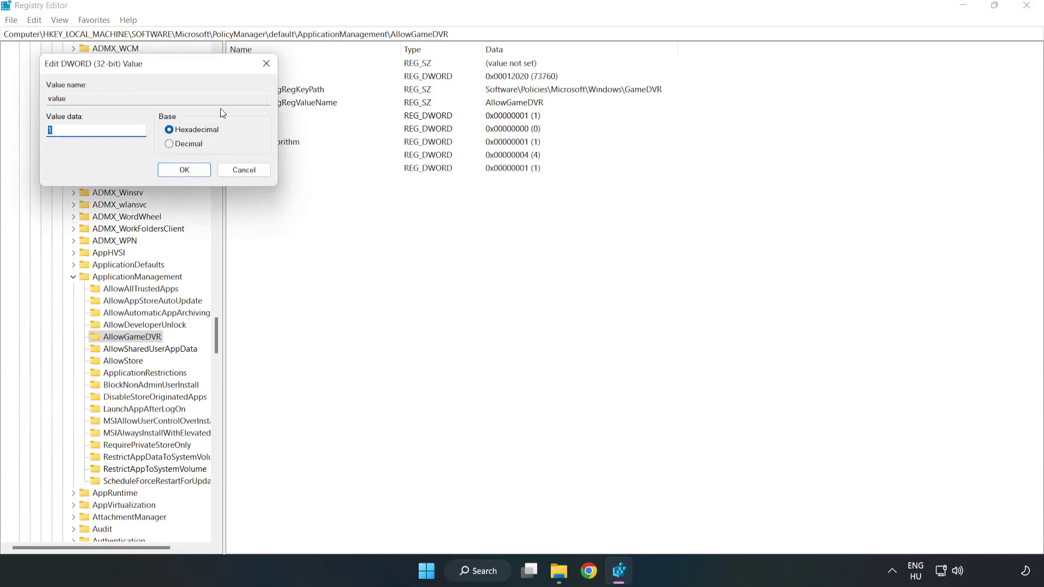
{"action": "left_click_drag", "start_coordinate": [195, 72], "coordinate": [532, 217]}
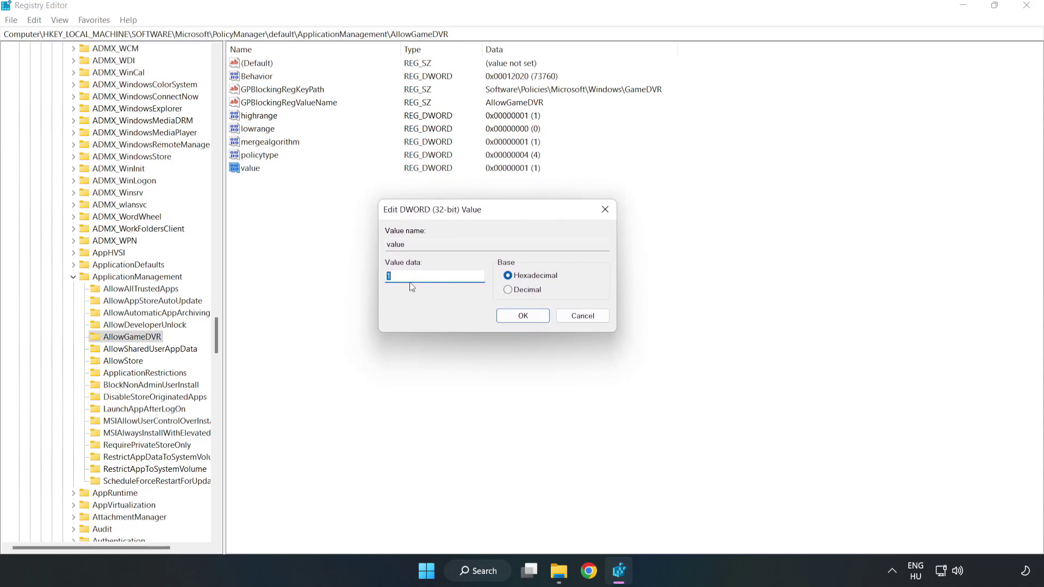
{"action": "type", "text": "0"}
{"action": "left_click", "coordinate": [526, 317]}
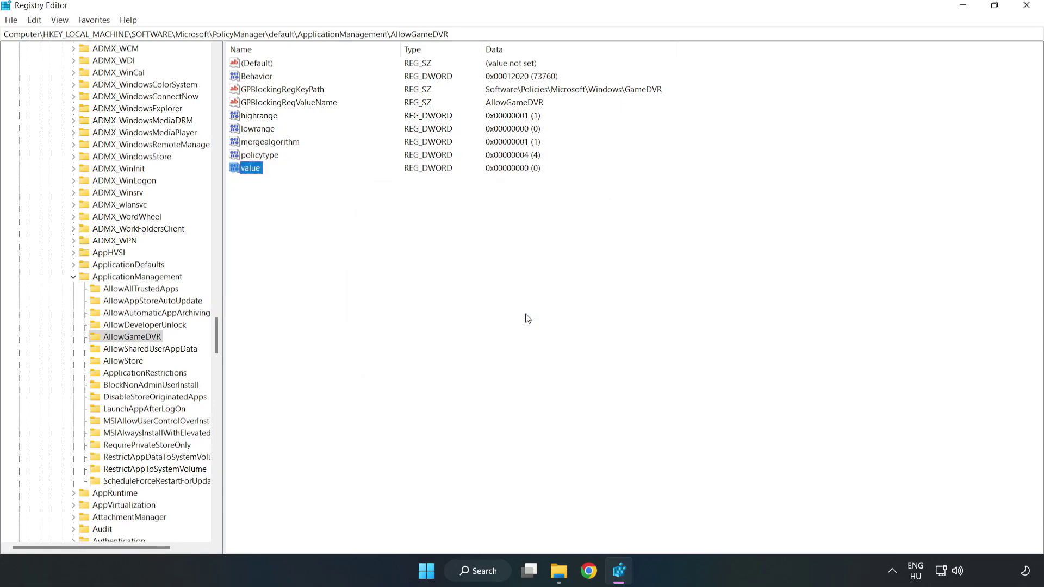
{"action": "left_click", "coordinate": [1027, 8]}
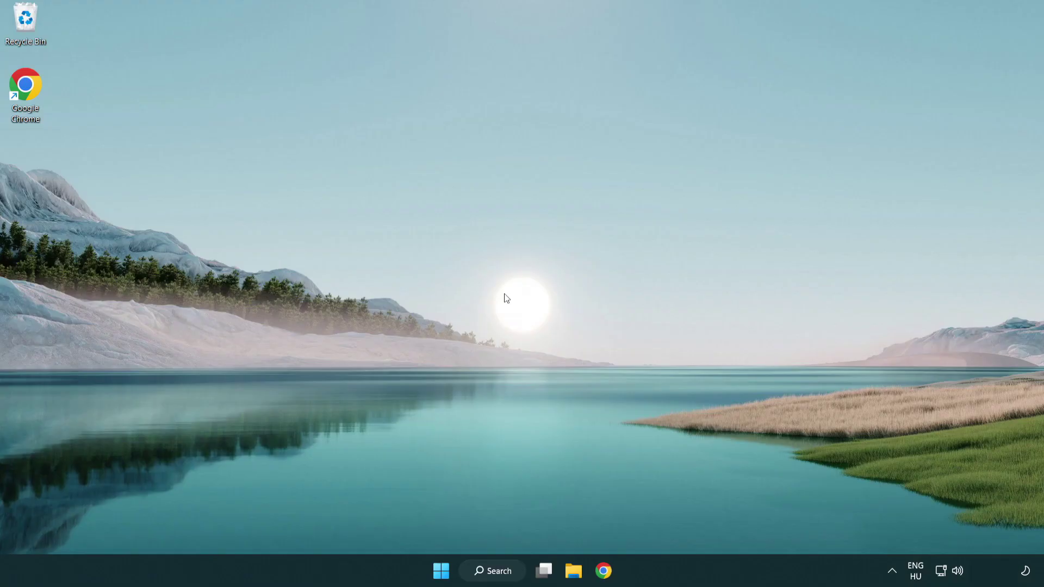
In Chrome, download the DirectX End-User Runtime Web Installer and run dxwebsetup.exe
{"action": "left_click", "coordinate": [607, 573]}
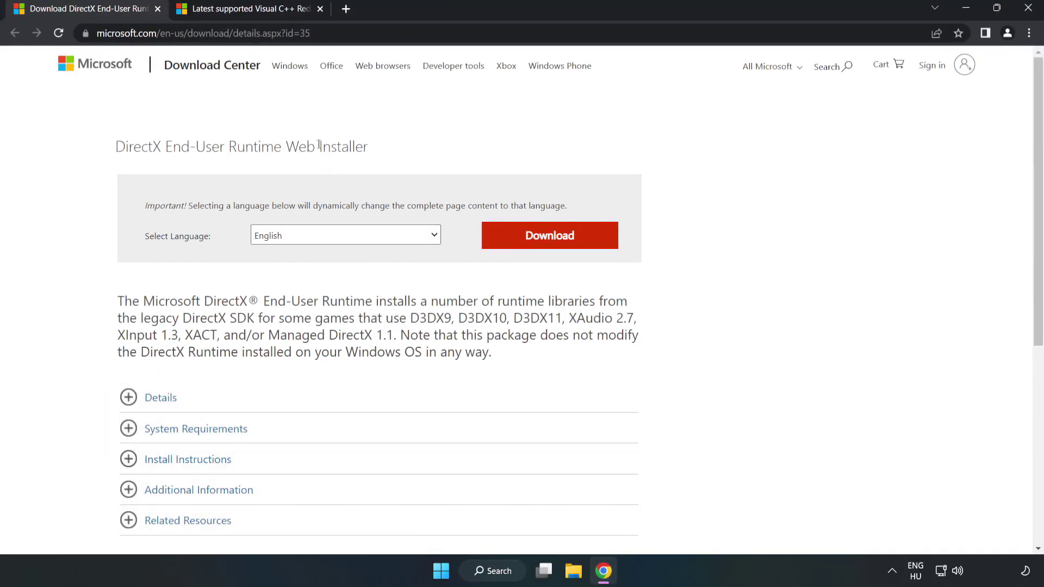
{"action": "left_click_drag", "start_coordinate": [311, 34], "coordinate": [139, 33]}
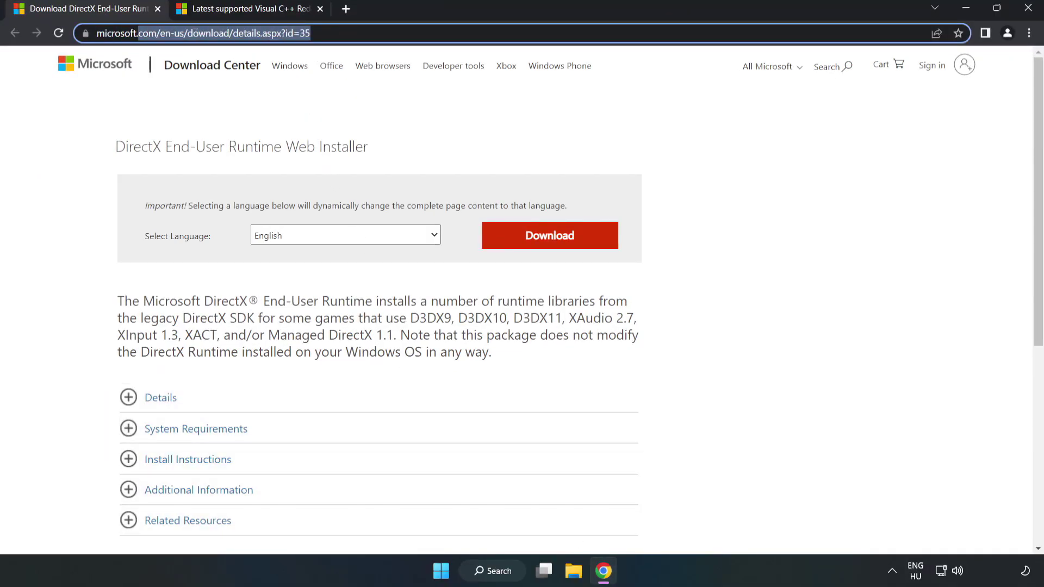
{"action": "left_click_drag", "start_coordinate": [311, 33], "coordinate": [296, 33]}
{"action": "left_click", "coordinate": [424, 129]}
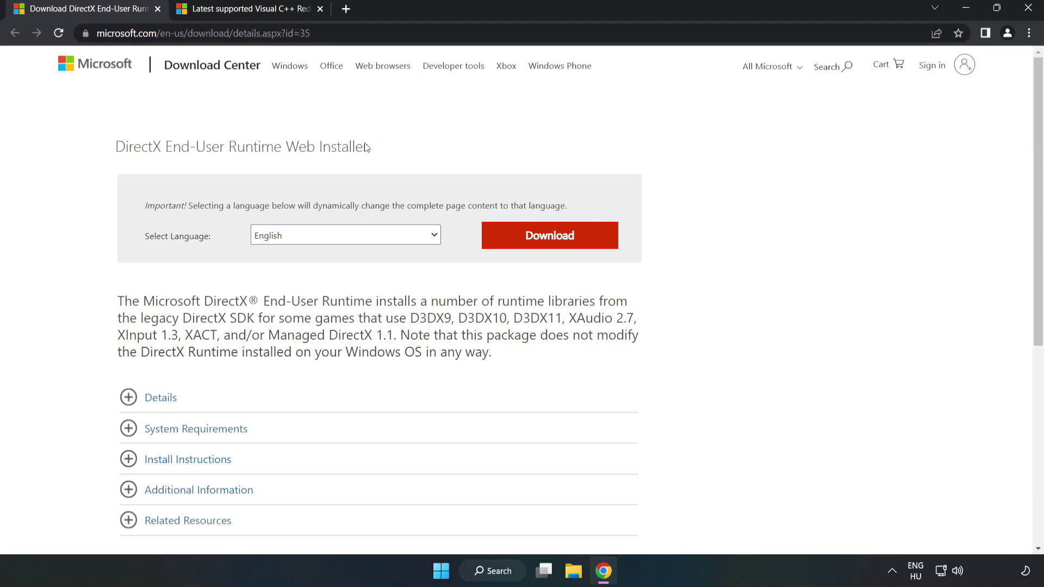
{"action": "left_click", "coordinate": [555, 247]}
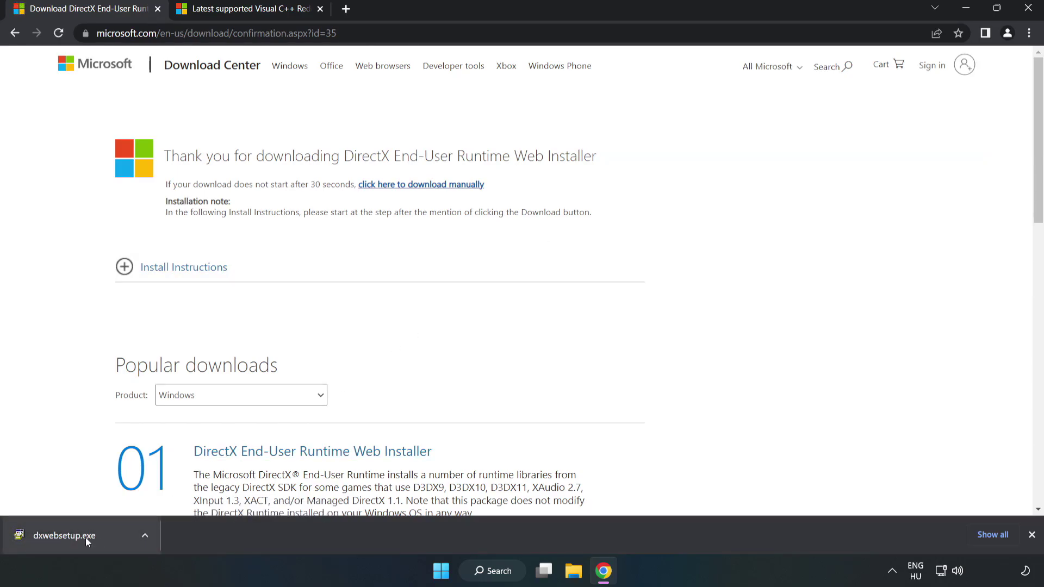
{"action": "left_click", "coordinate": [106, 539]}
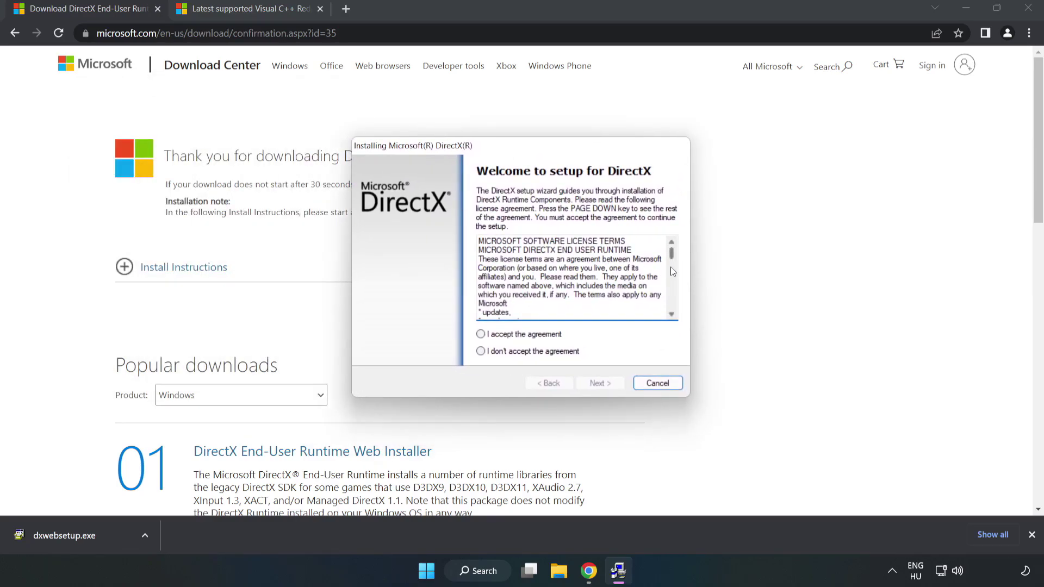
Accept the DirectX license, decline the Bing Bar, and finish setup reporting DirectX already current
{"action": "scroll", "coordinate": [672, 266], "scroll_direction": "down", "scroll_amount": 10}
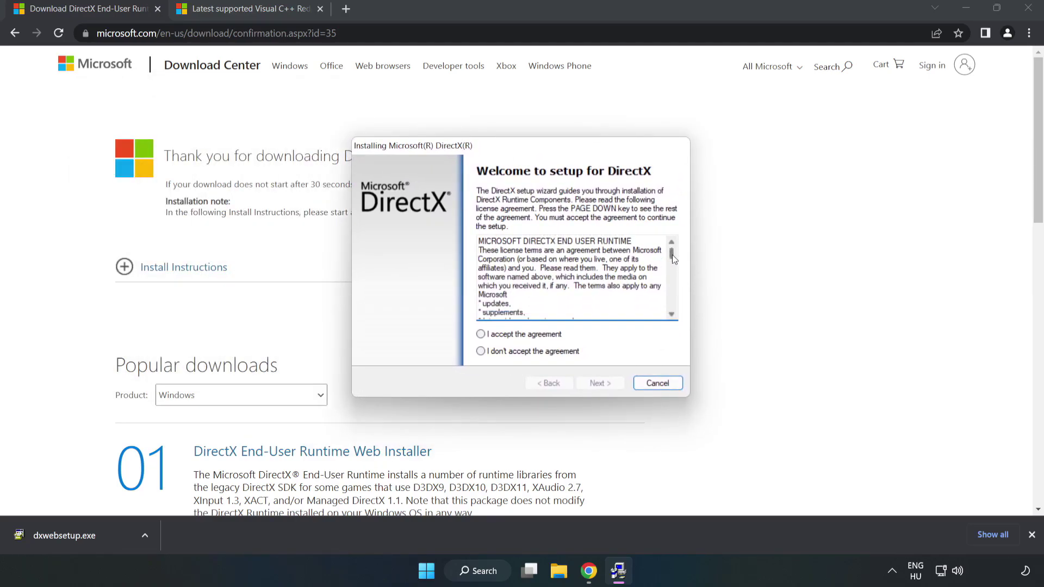
{"action": "left_click", "coordinate": [488, 337]}
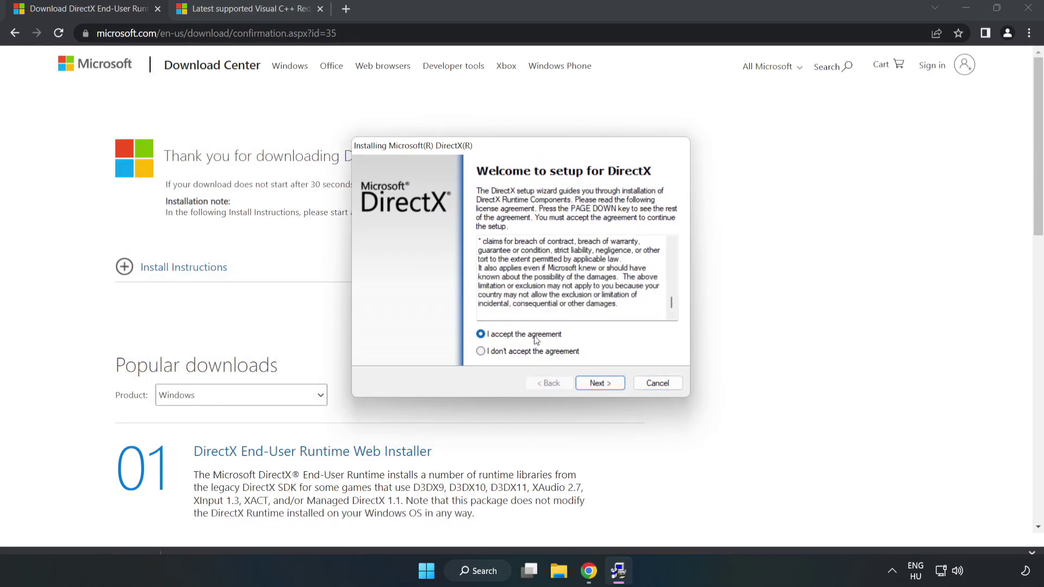
{"action": "left_click", "coordinate": [601, 384]}
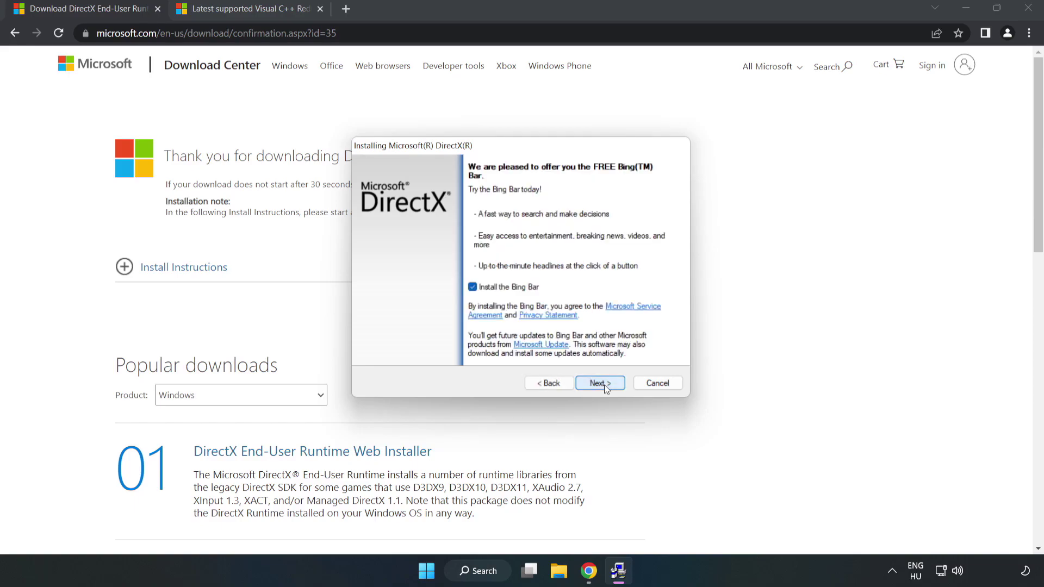
{"action": "left_click", "coordinate": [472, 287]}
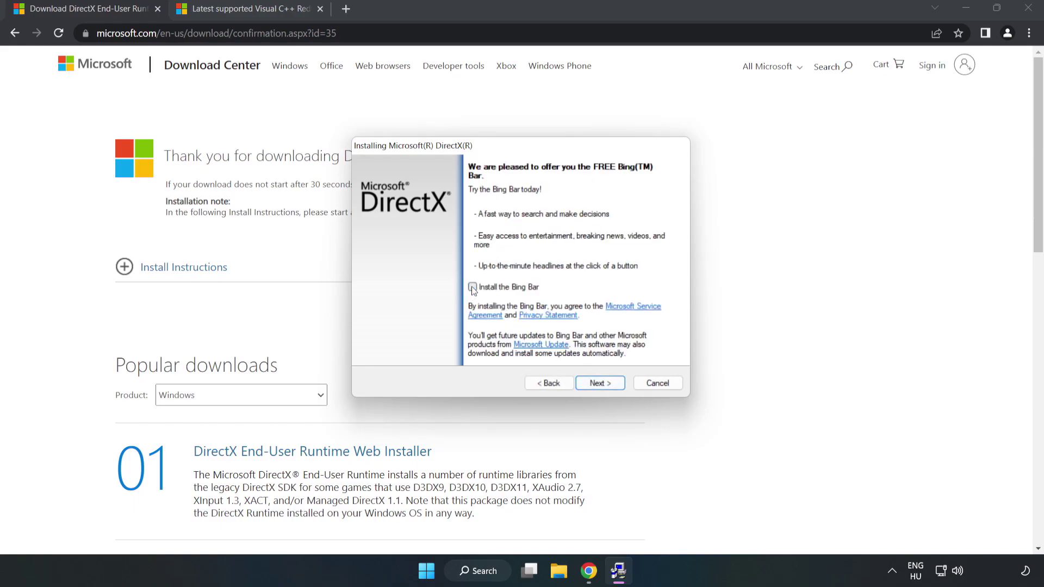
{"action": "left_click", "coordinate": [601, 383]}
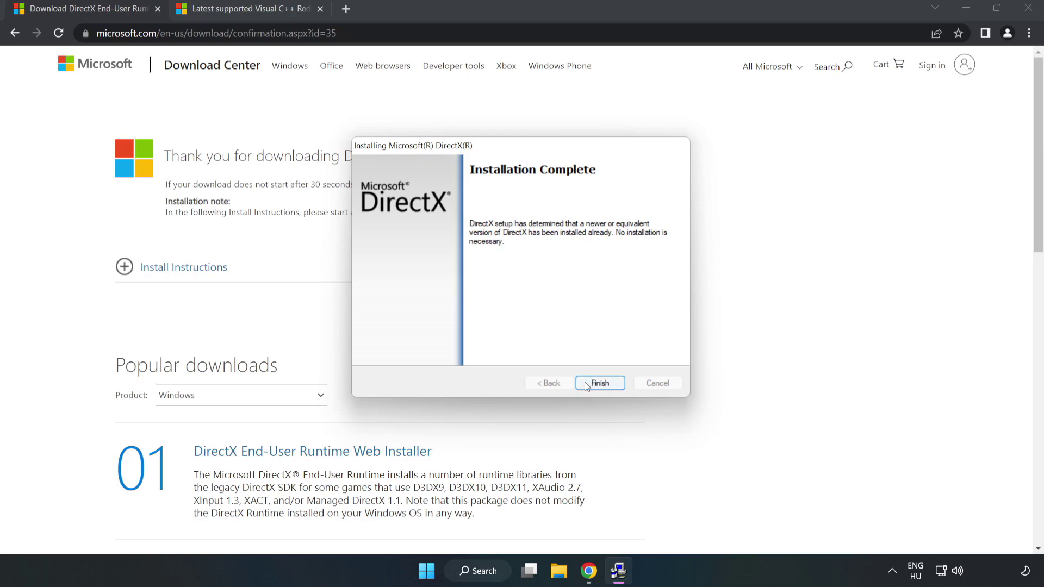
{"action": "left_click", "coordinate": [600, 383]}
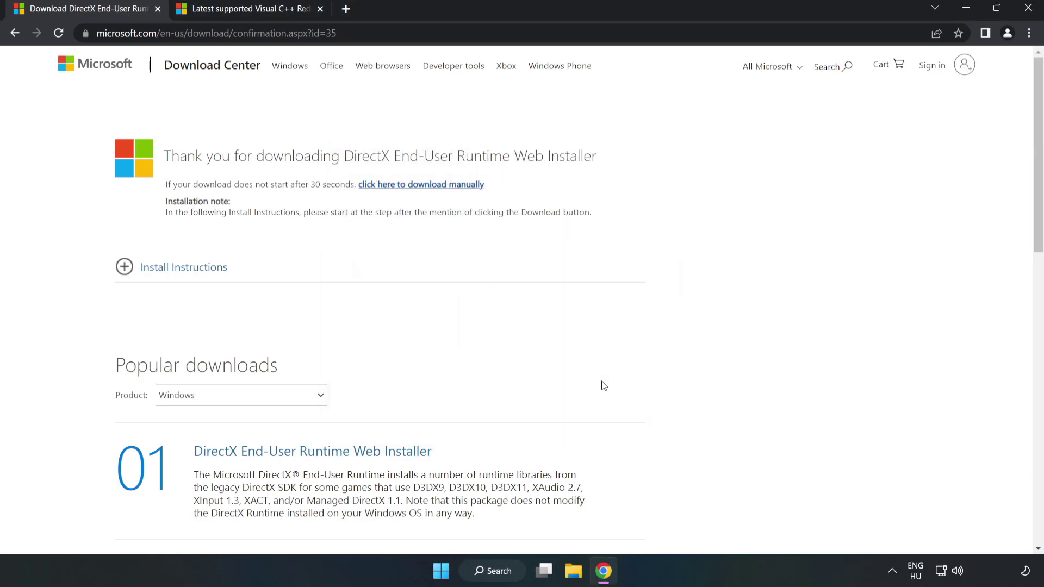
Close the DirectX tab and download the ARM64, x86 and x64 Visual C++ redistributables, allowing multiple downloads
{"action": "left_click", "coordinate": [158, 9]}
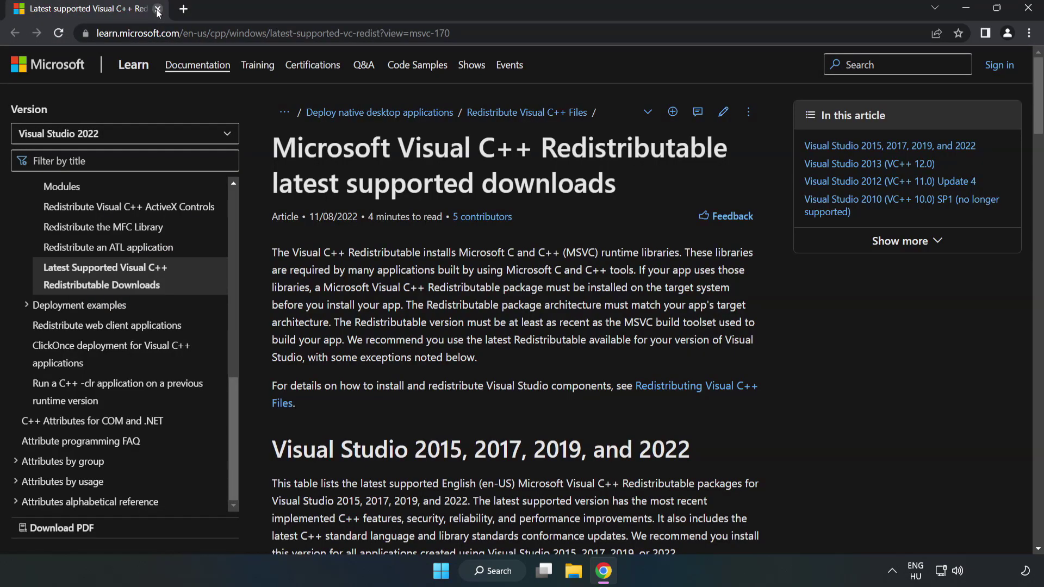
{"action": "left_click_drag", "start_coordinate": [452, 33], "coordinate": [131, 33]}
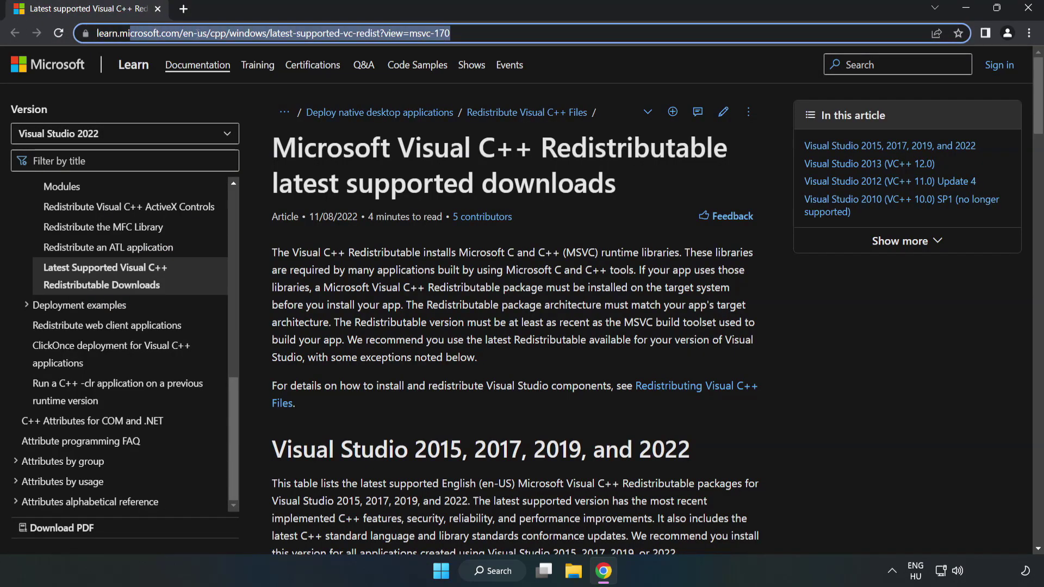
{"action": "left_click", "coordinate": [130, 33]}
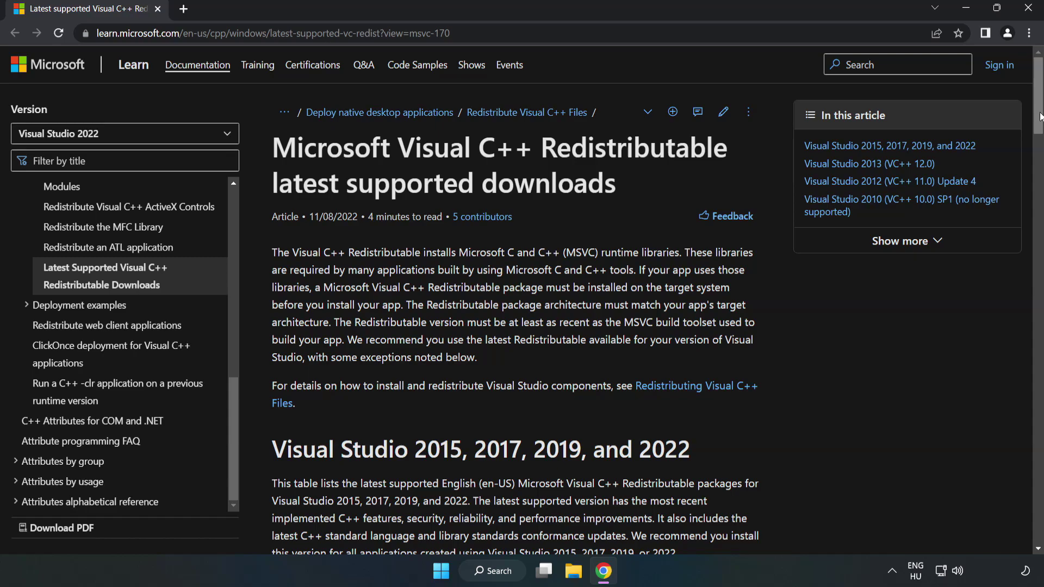
{"action": "scroll", "coordinate": [487, 308], "scroll_direction": "down", "scroll_amount": 6}
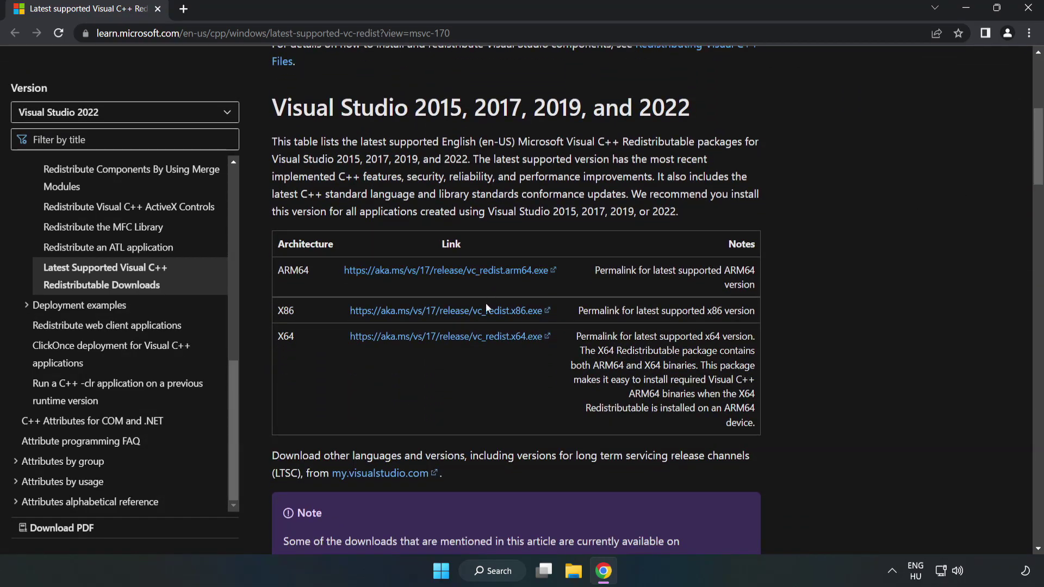
{"action": "left_click", "coordinate": [454, 274]}
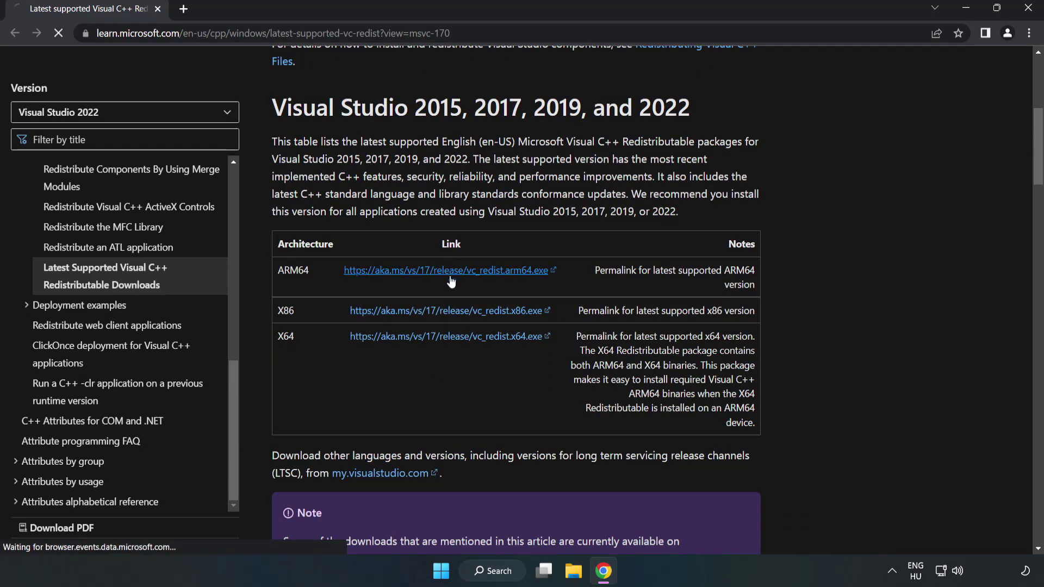
{"action": "left_click", "coordinate": [460, 315]}
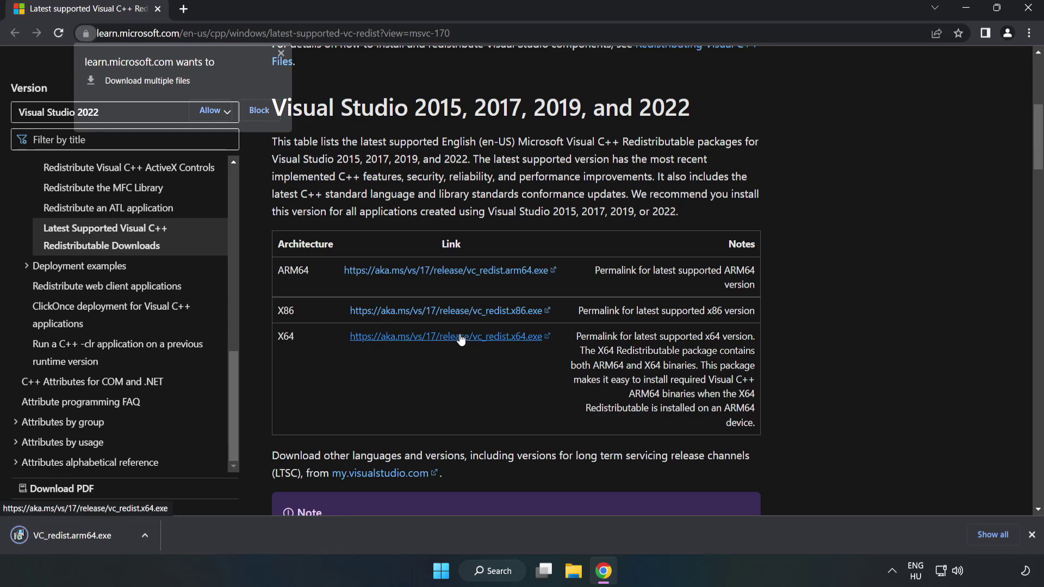
{"action": "left_click", "coordinate": [211, 110]}
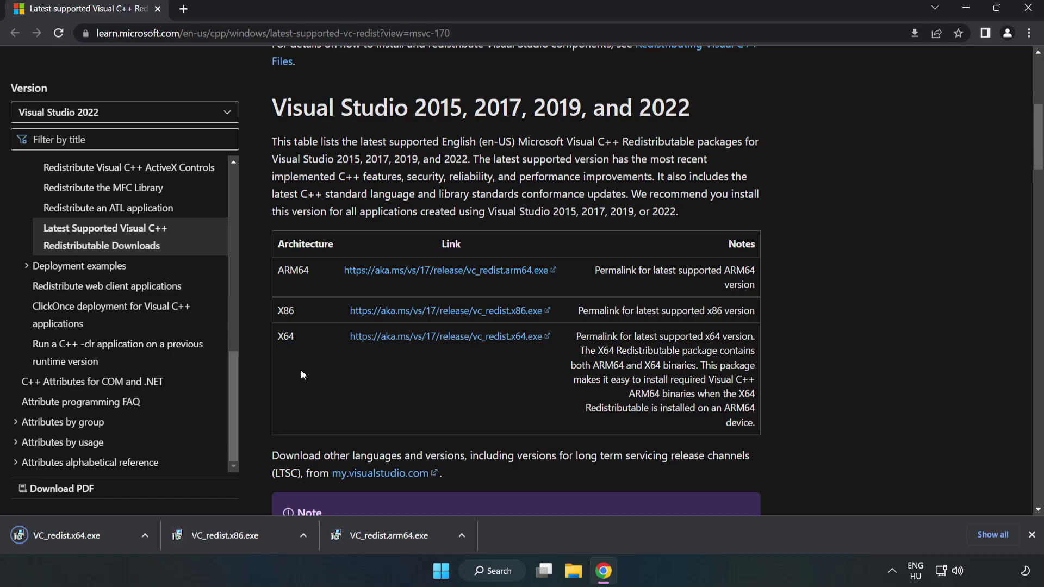
Attempt installing VC_redist.arm64.exe and dismiss its 0x80070661 unsupported-processor failure
{"action": "left_click", "coordinate": [400, 540]}
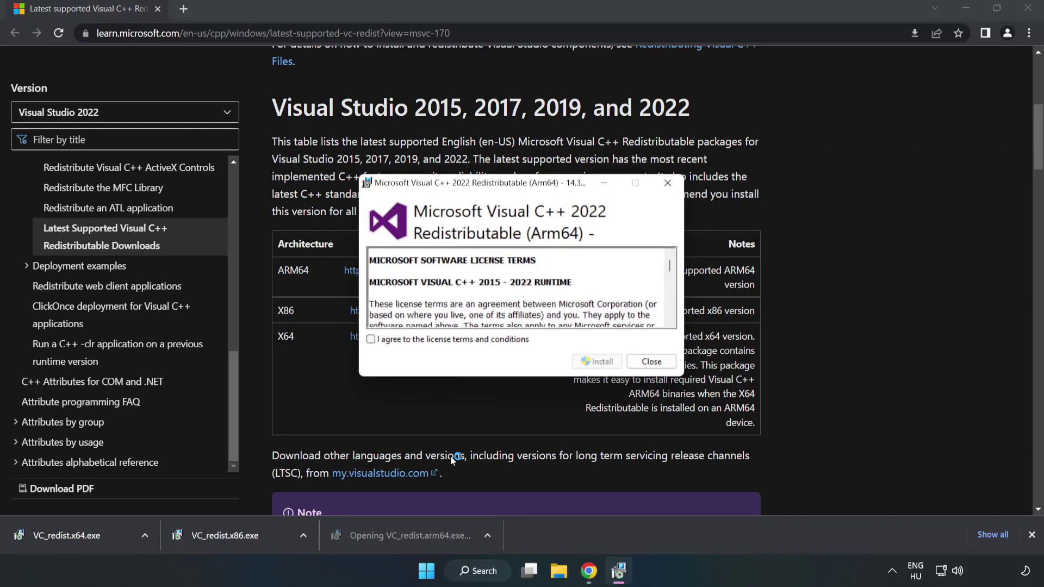
{"action": "left_click_drag", "start_coordinate": [670, 267], "coordinate": [669, 321]}
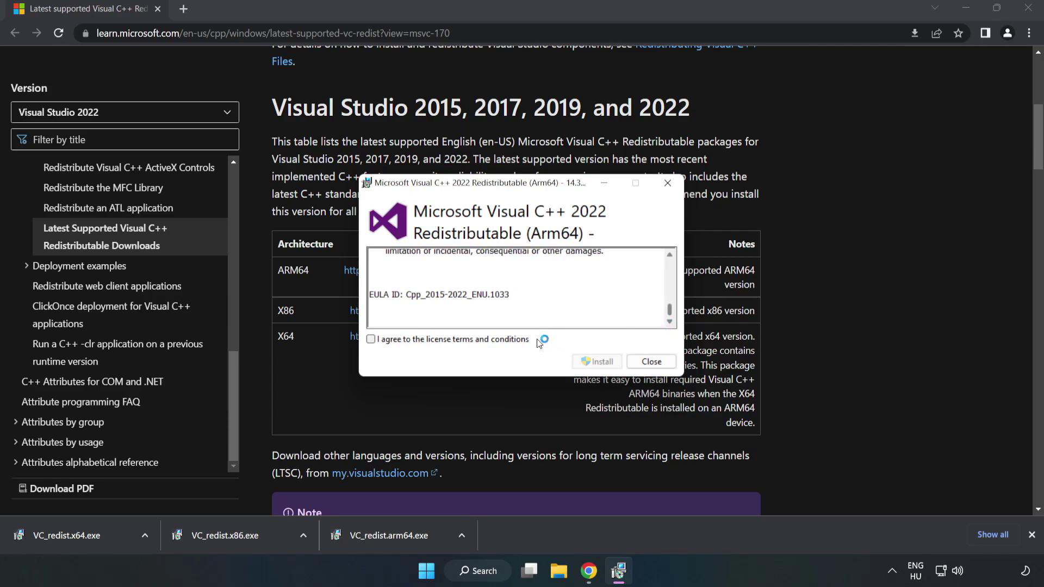
{"action": "left_click", "coordinate": [455, 340]}
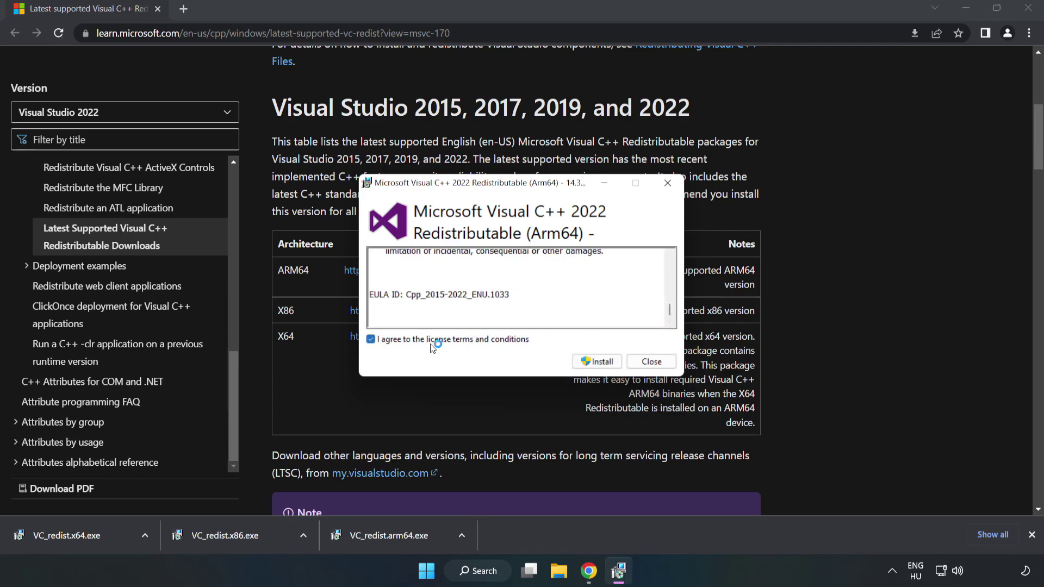
{"action": "left_click", "coordinate": [598, 363]}
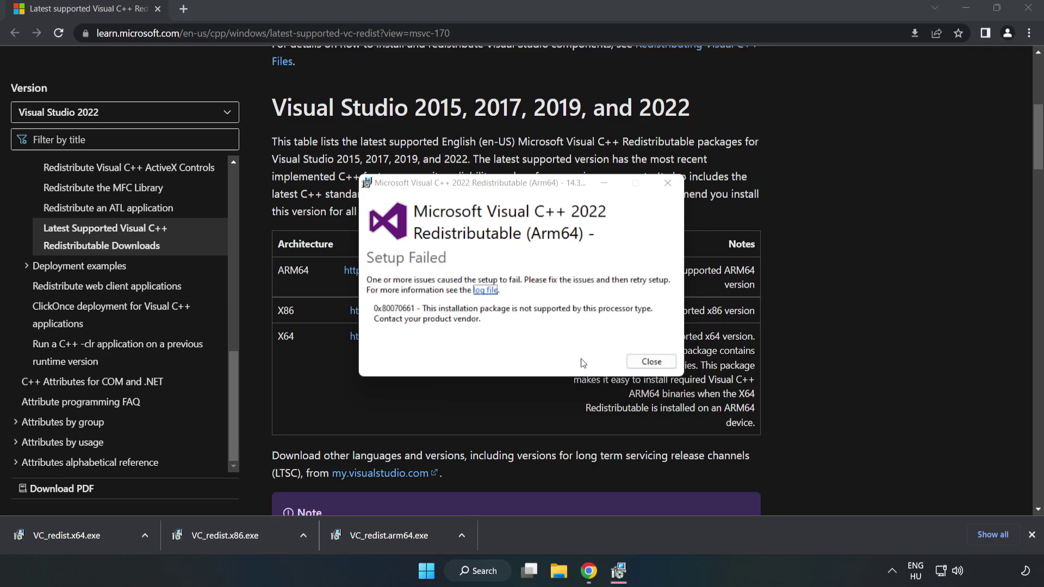
{"action": "left_click", "coordinate": [649, 367]}
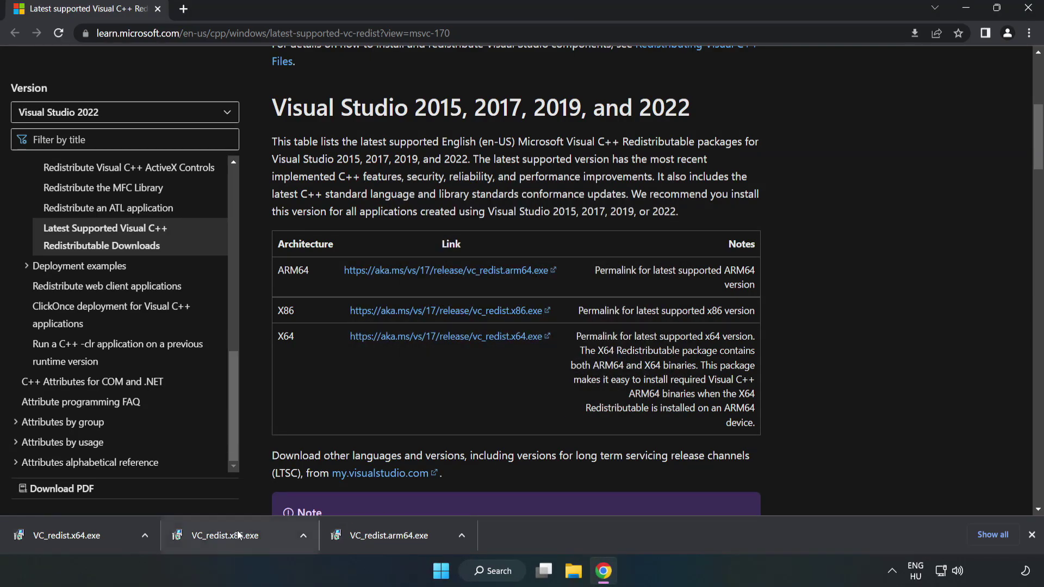
Install the x86 and x64 Visual C++ 2015-2022 redistributables (14.34.31931), closing each finished setup
{"action": "left_click", "coordinate": [237, 535]}
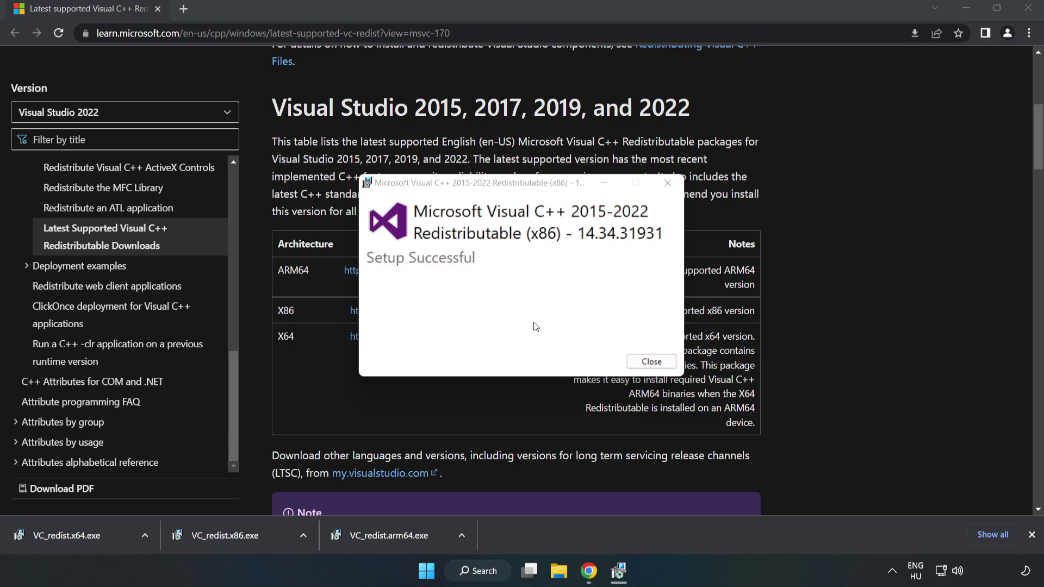
{"action": "left_click", "coordinate": [651, 362]}
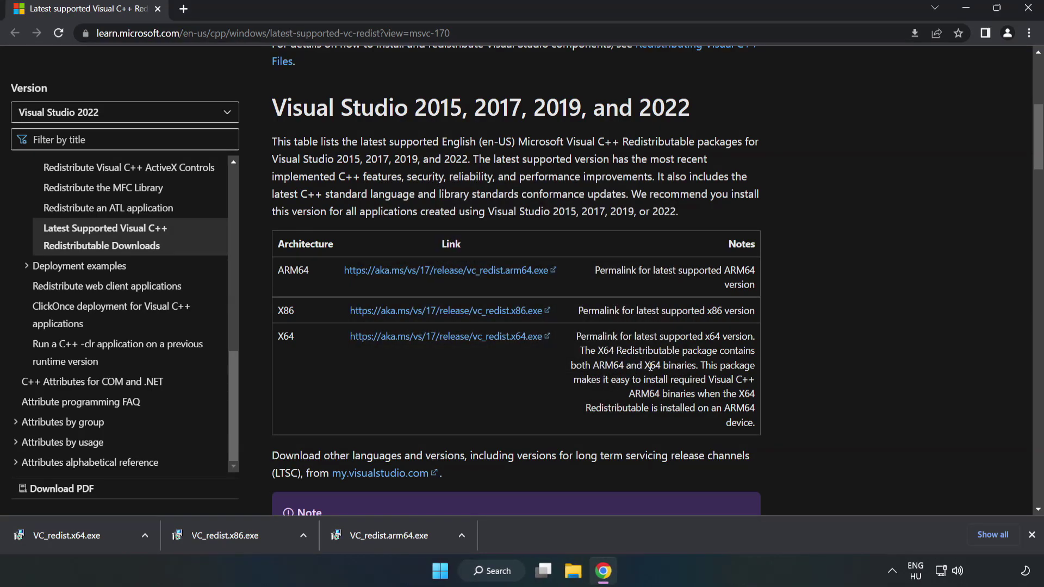
{"action": "left_click", "coordinate": [57, 533]}
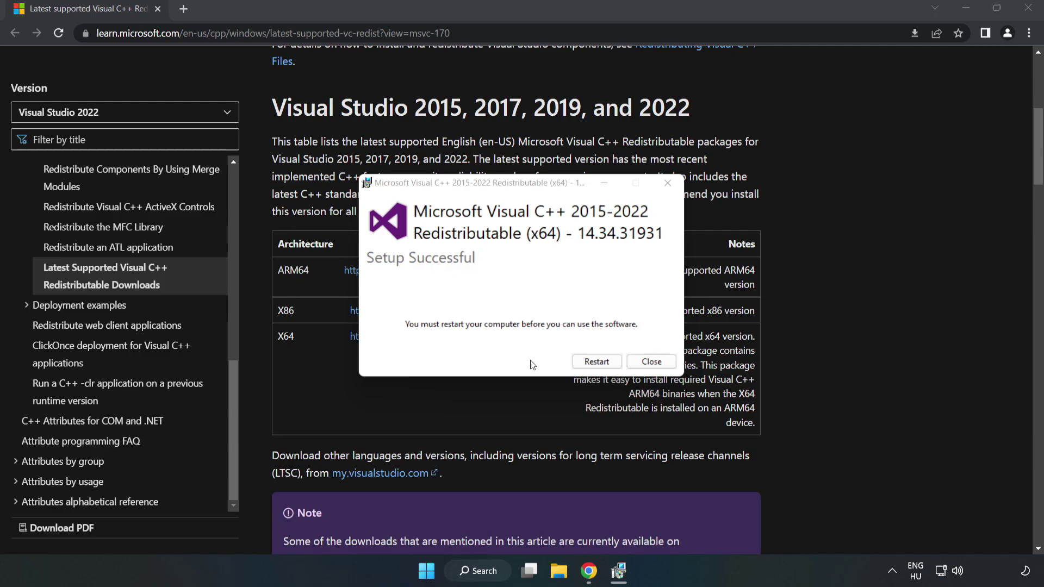
{"action": "left_click", "coordinate": [653, 364]}
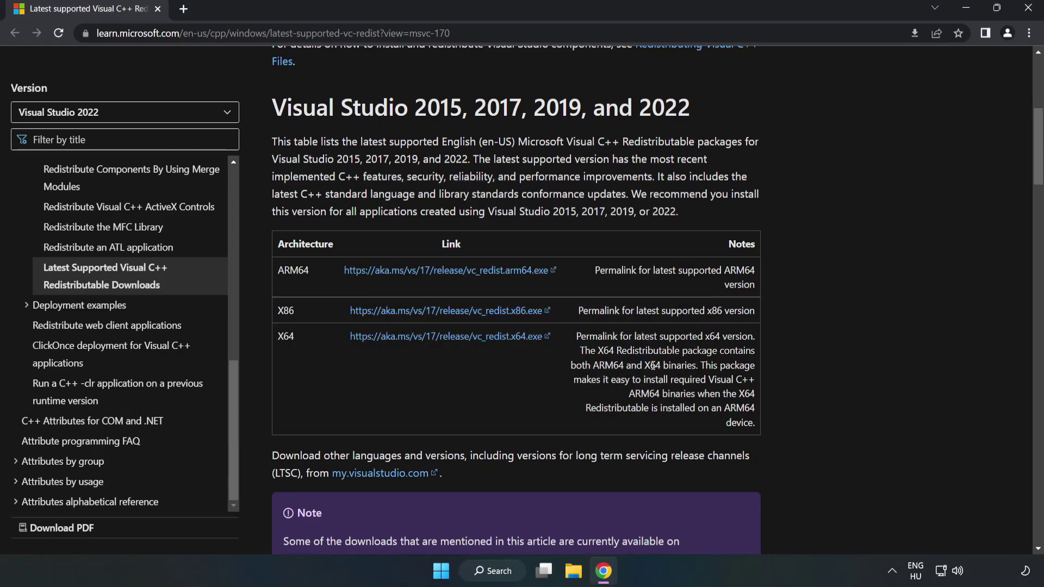
Close Chrome and bring up the Start menu power options (Sleep, Shut down, Restart)
{"action": "left_click", "coordinate": [1030, 12]}
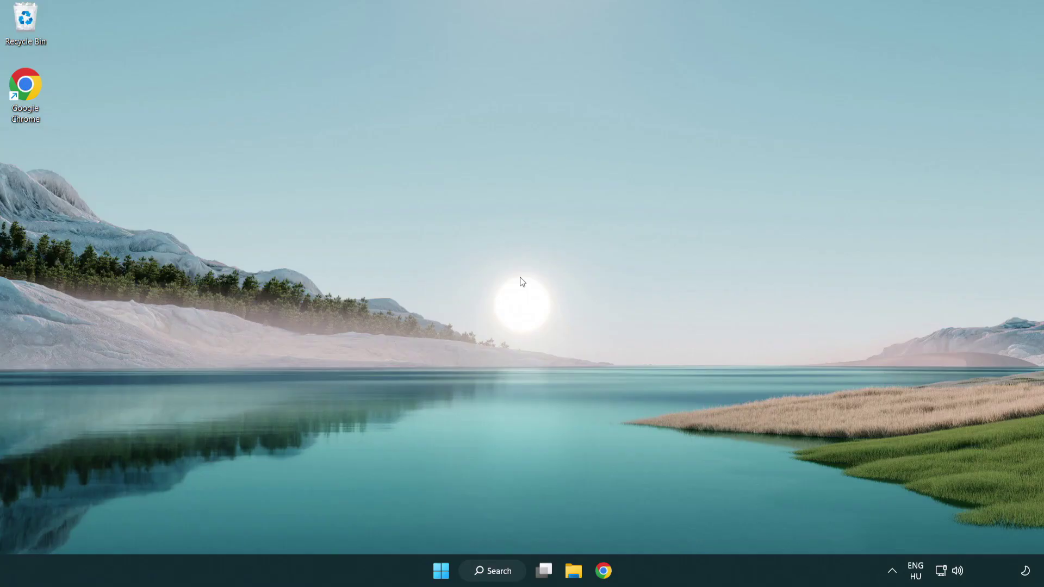
{"action": "left_click", "coordinate": [441, 571]}
{"action": "left_click", "coordinate": [690, 524]}
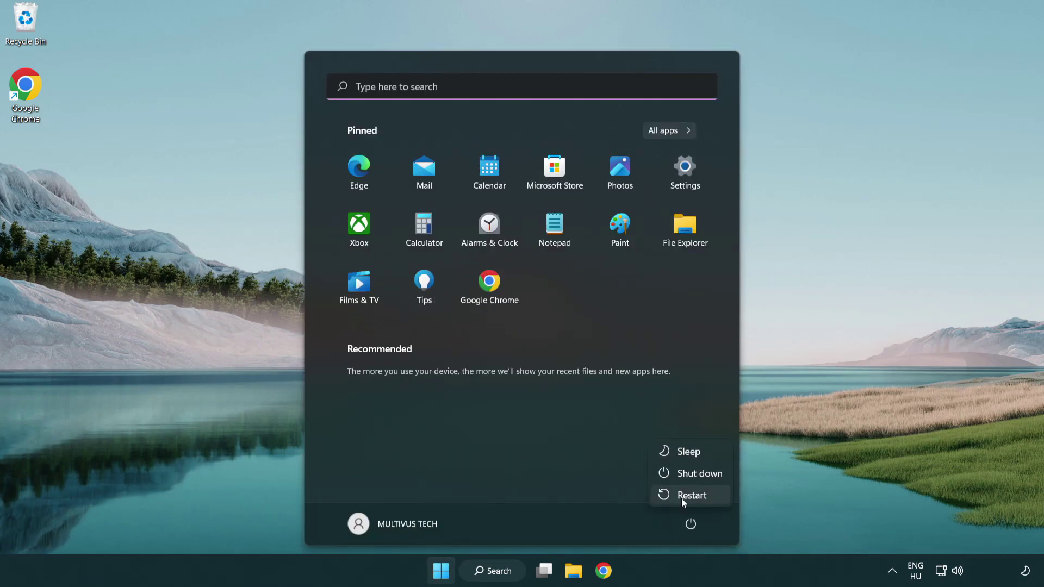